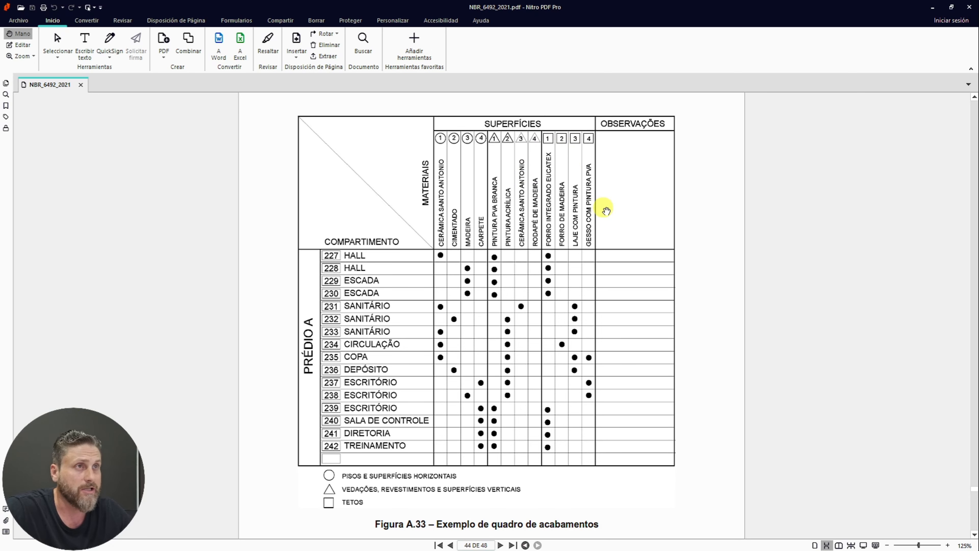
Review section A.9.1 on finish schedules and the example table in Figura A.33 of the NBR 6492:2021 standard
scroll(606, 210, up, 3)
scroll(606, 210, up, 7)
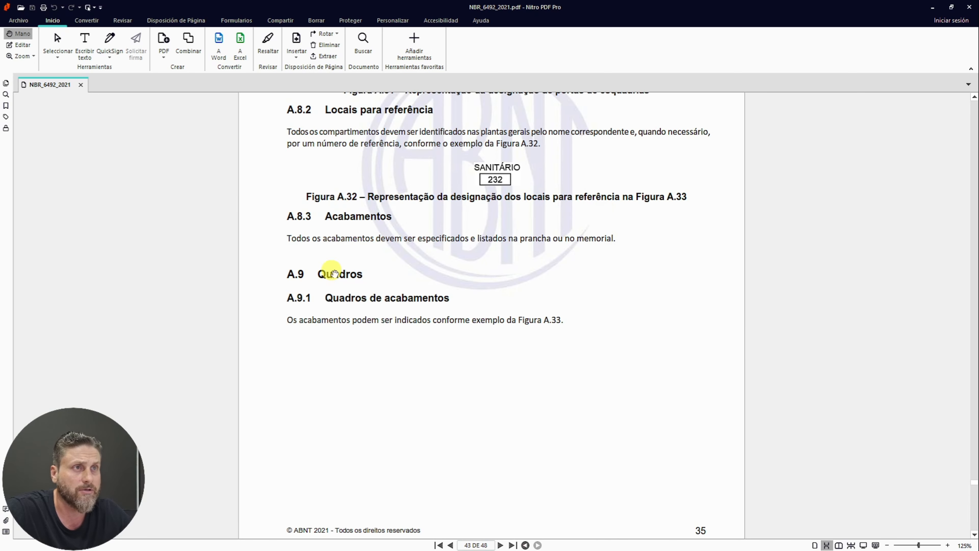
scroll(360, 283, down, 14)
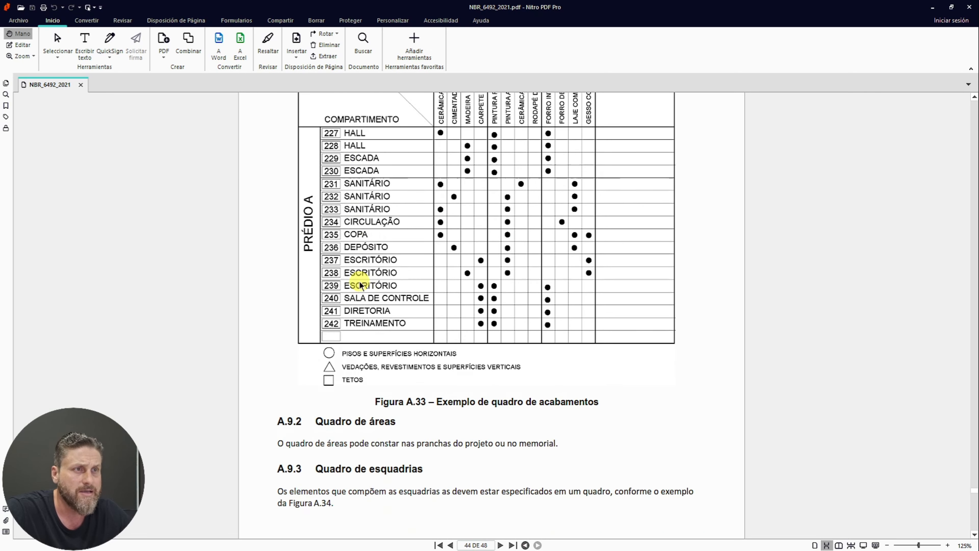
scroll(431, 342, up, 1)
scroll(432, 344, up, 5)
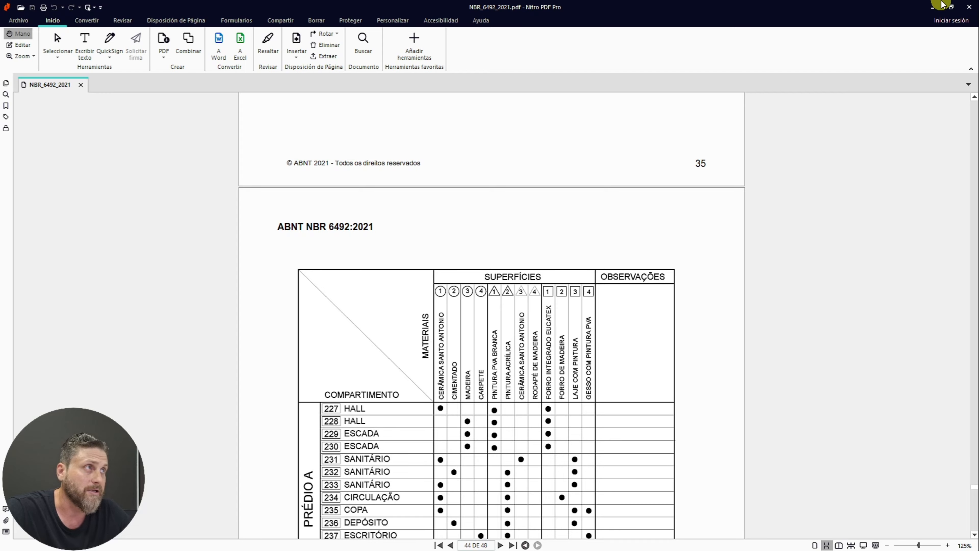
Switch to Revit and preview the room tag with finish symbols in the room between P11 and J6, without placing it
click(932, 7)
scroll(462, 225, up, 2)
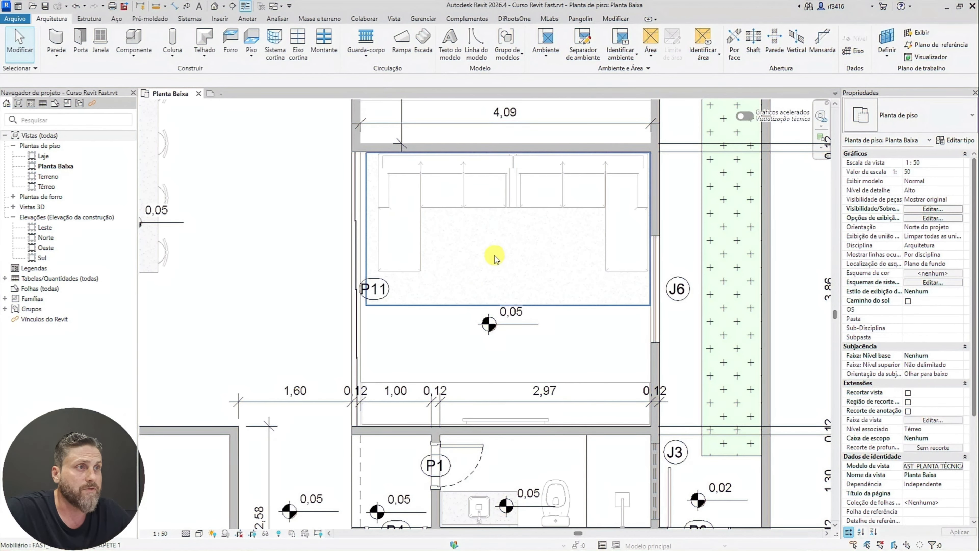
middle_drag(537, 275, 544, 241)
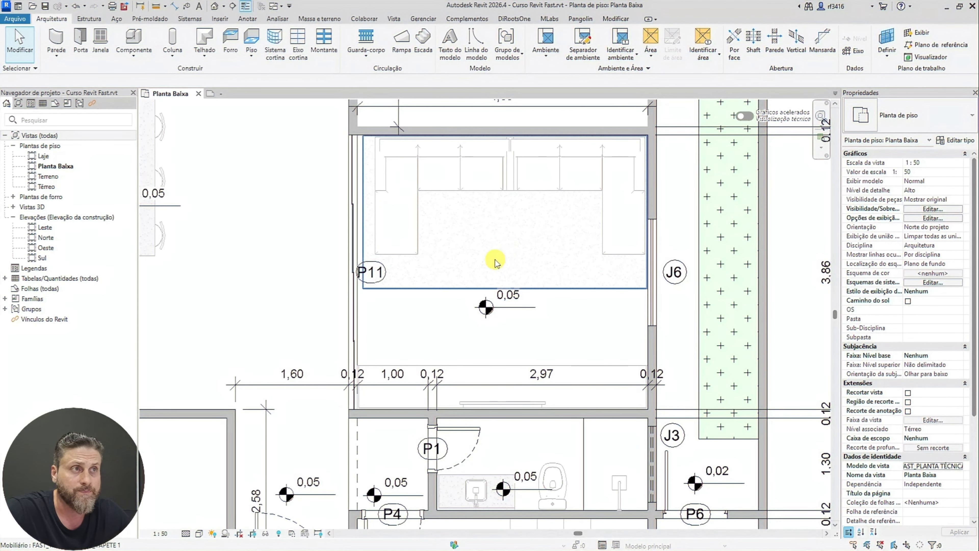
click(536, 45)
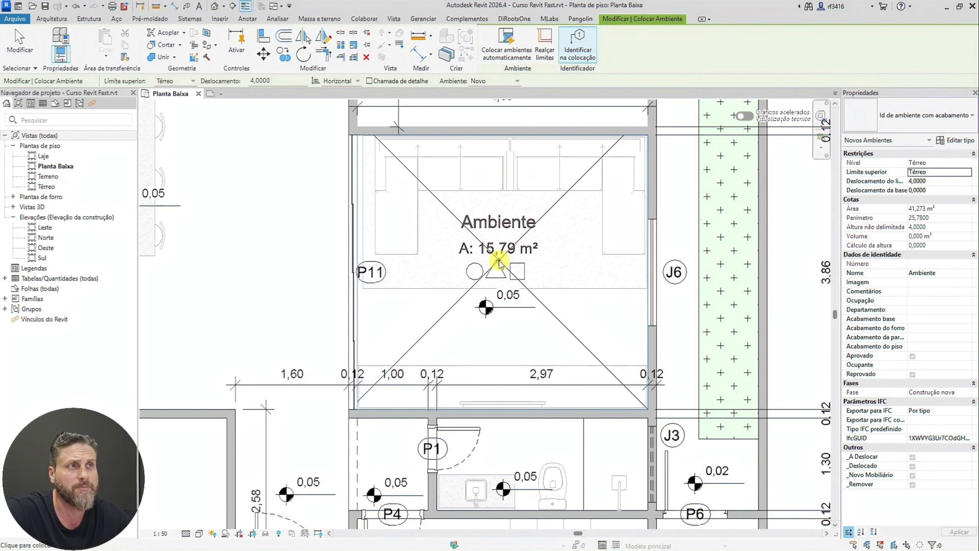
scroll(483, 262, up, 2)
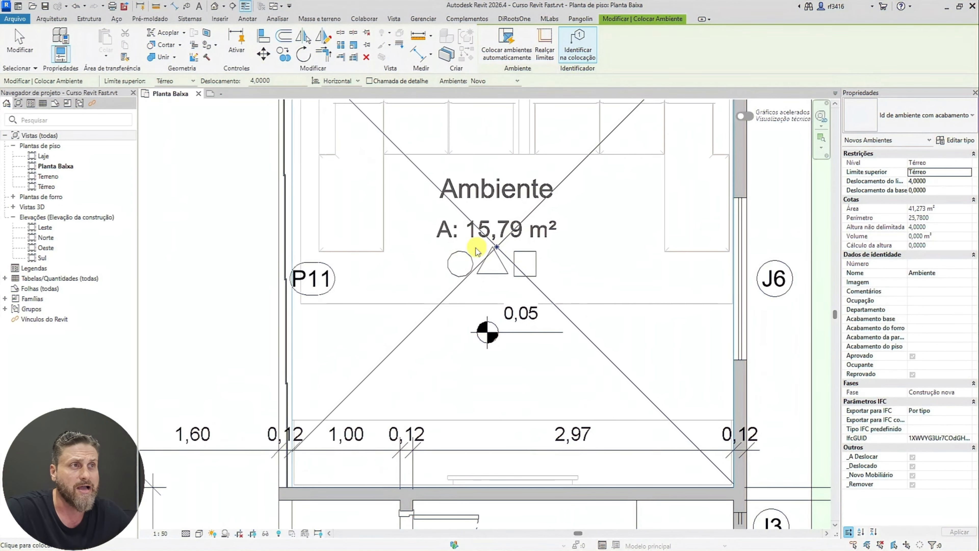
key(Escape)
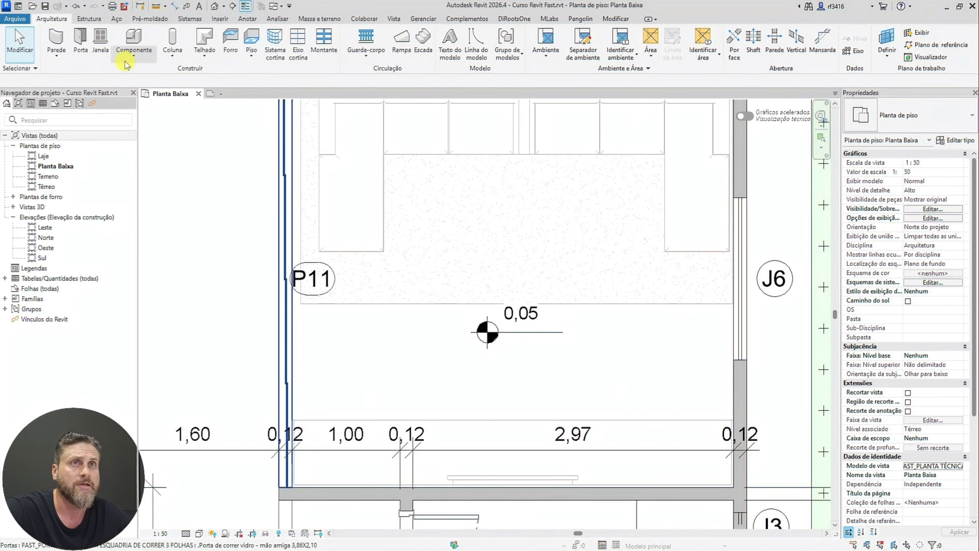
click(17, 20)
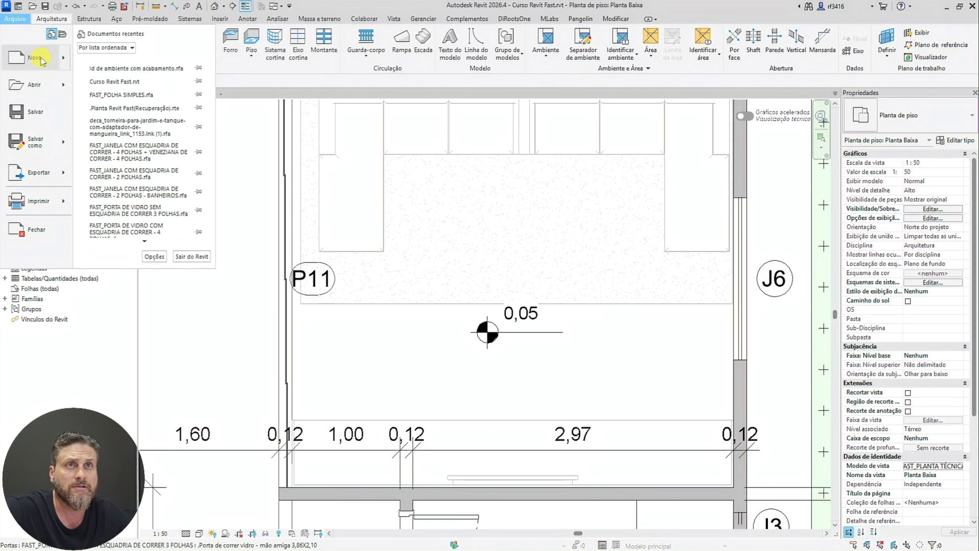
key(Escape)
key(ctrl+n)
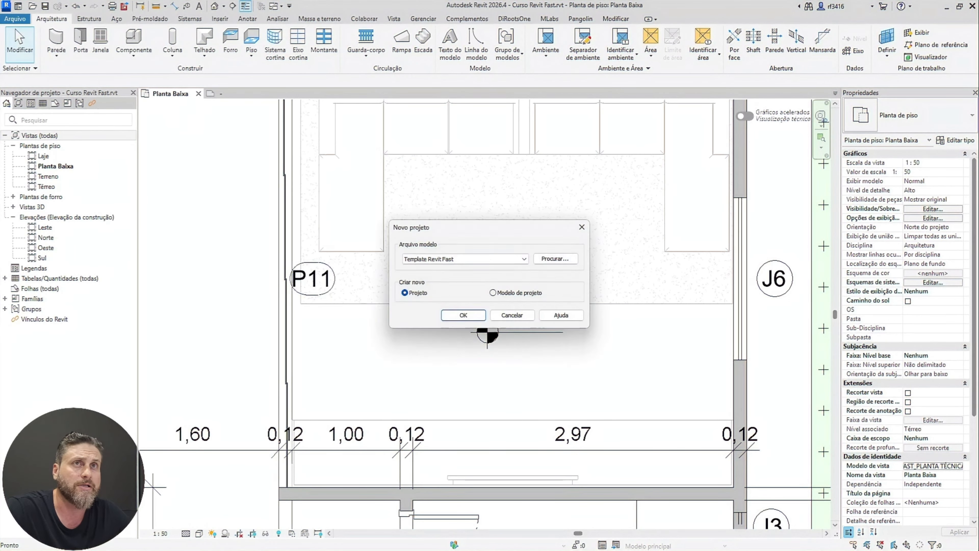
key(Escape)
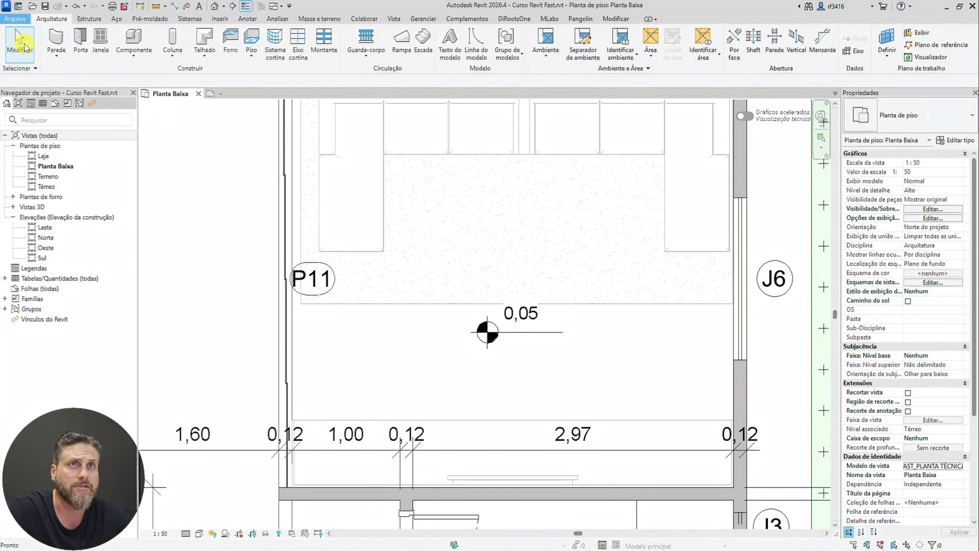
Create a new family from the template Indicador de ambiente métrico.rft in the Anotações folder
click(18, 20)
mouse_move(34, 60)
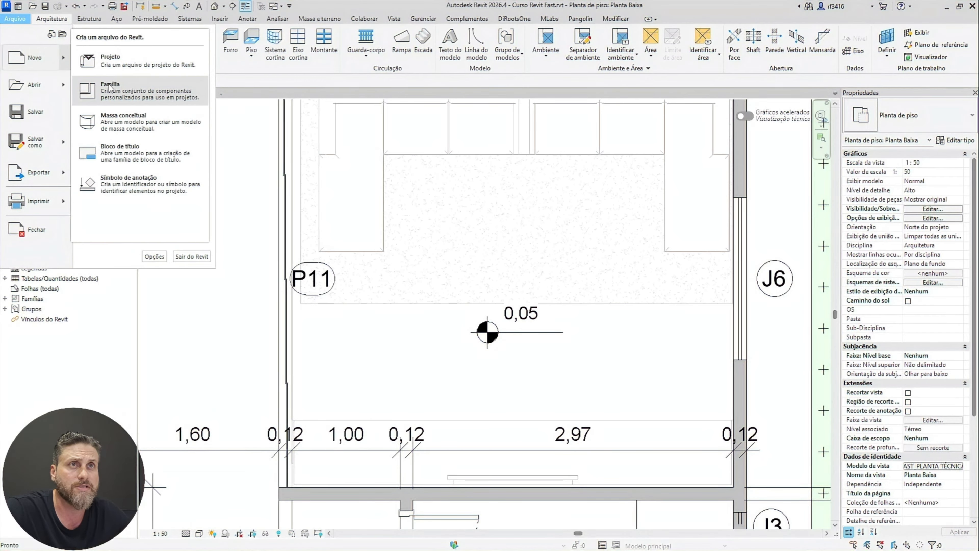
click(110, 88)
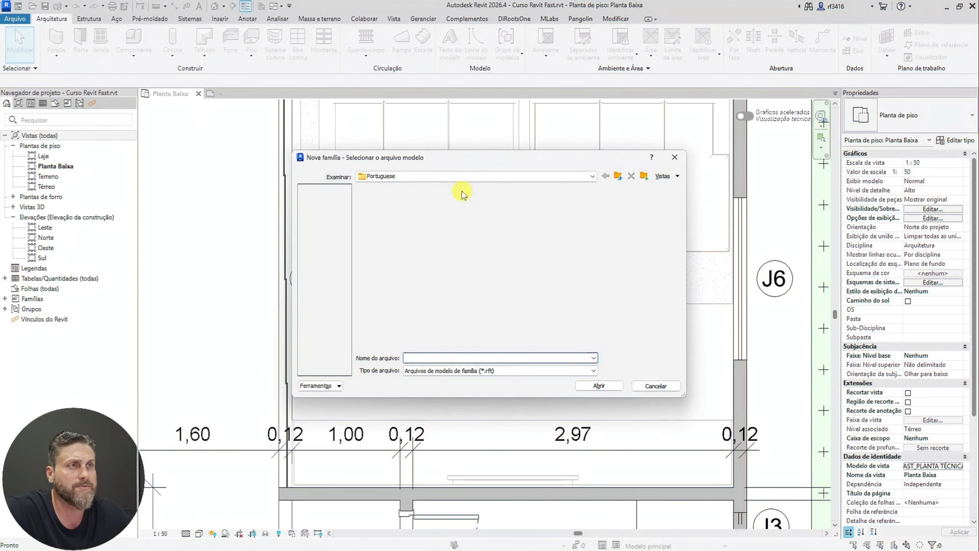
double_click(406, 202)
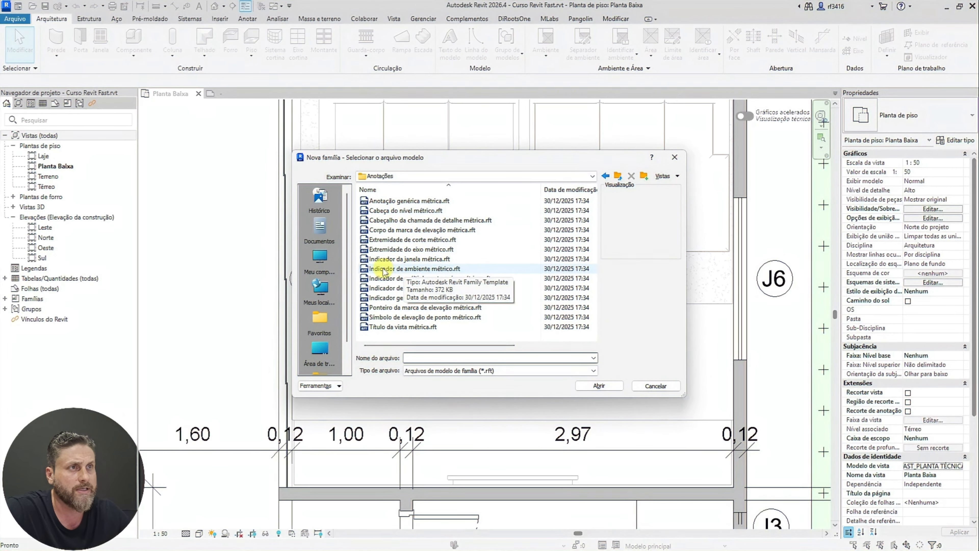
click(435, 269)
click(597, 385)
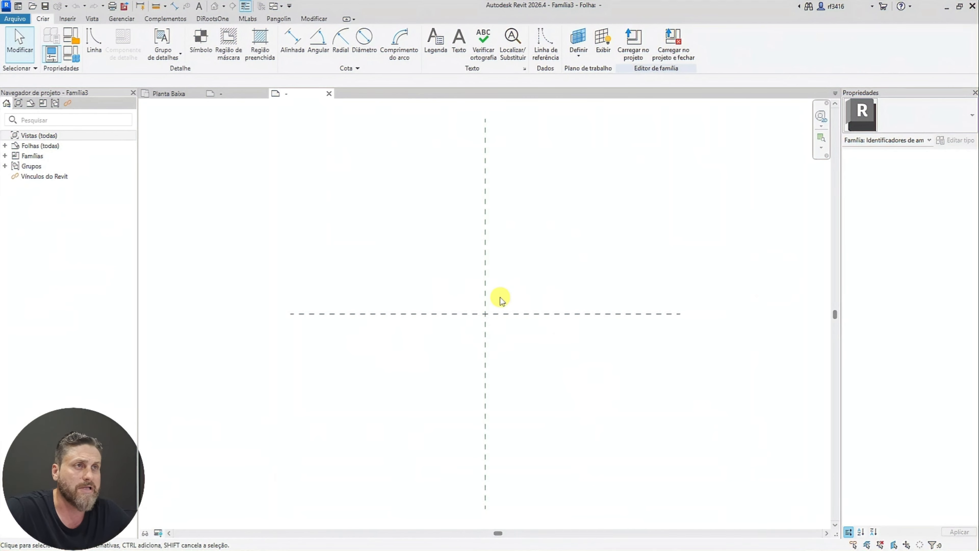
Place a label with the Nome parameter on the vertical reference plane, above the horizontal one, keeping the sample value Ambiente
scroll(498, 284, up, 2)
middle_drag(452, 338, 455, 319)
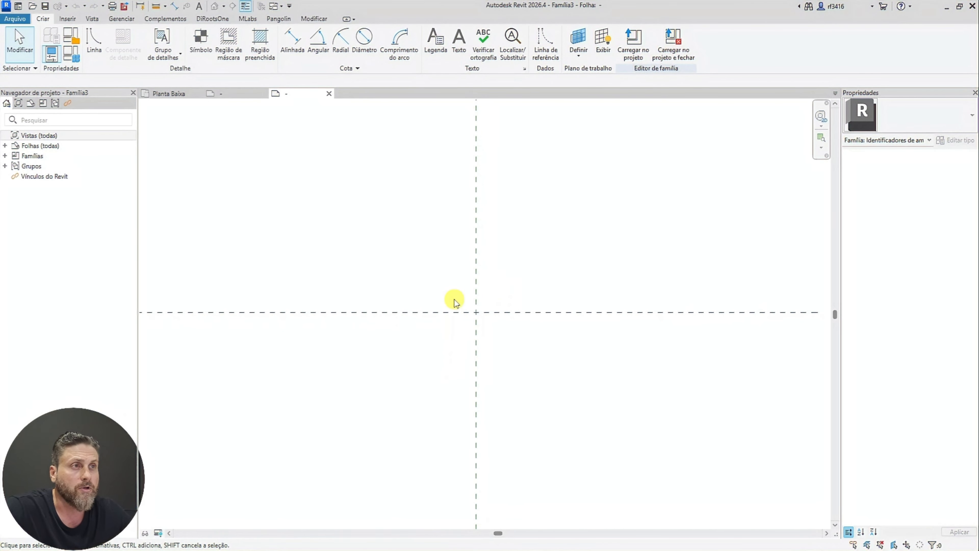
click(432, 42)
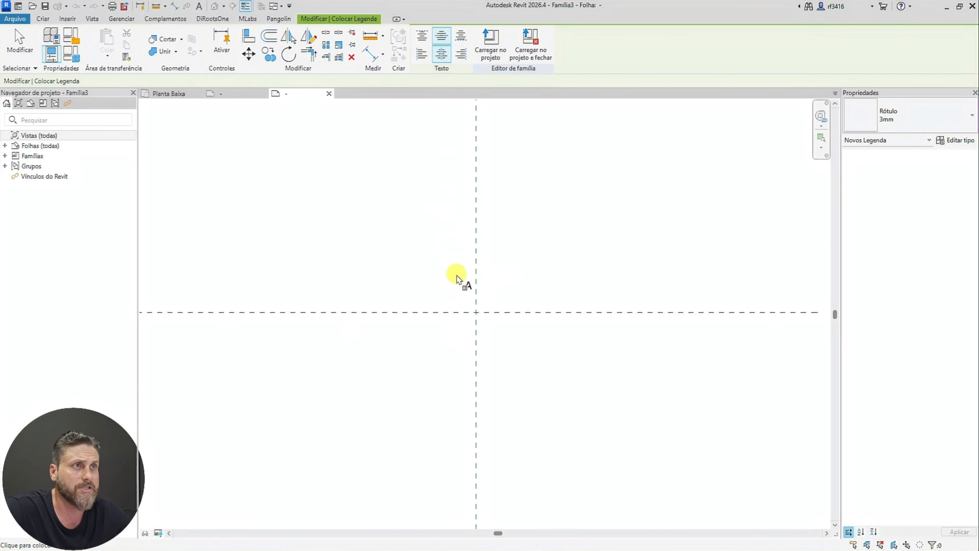
click(476, 287)
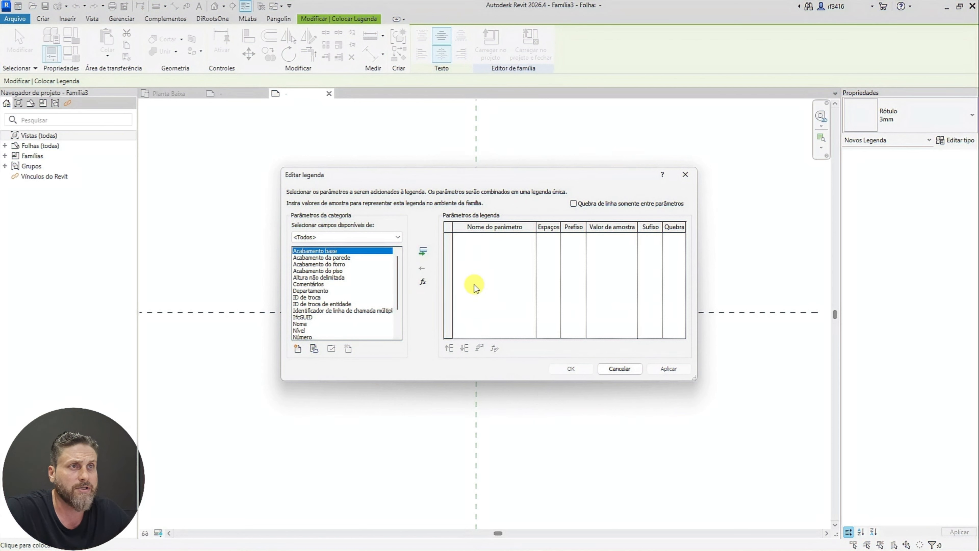
scroll(332, 270, down, 2)
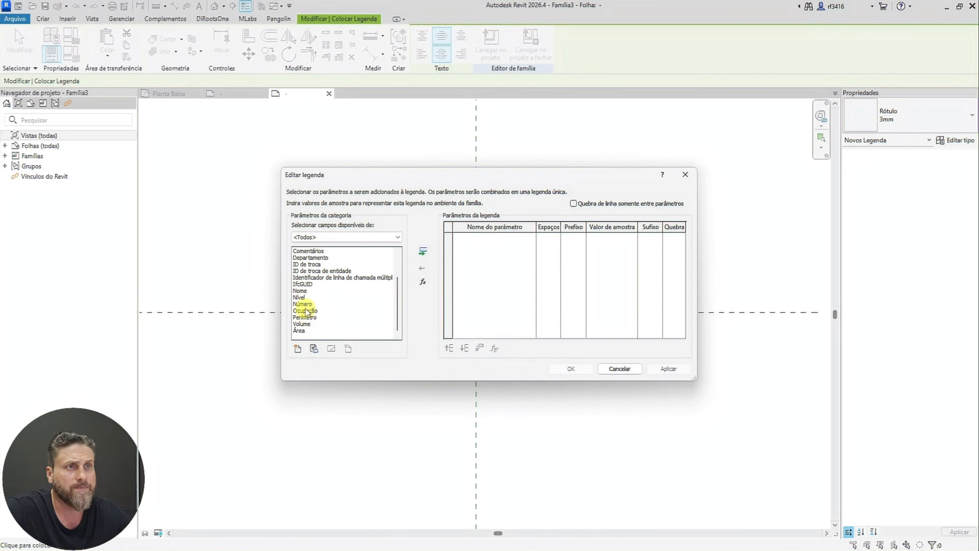
click(300, 291)
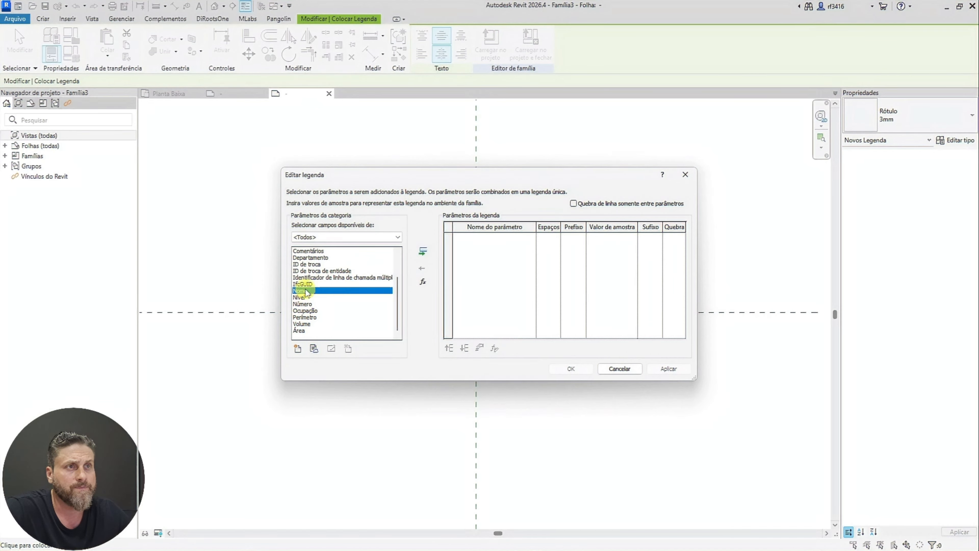
click(423, 253)
click(611, 236)
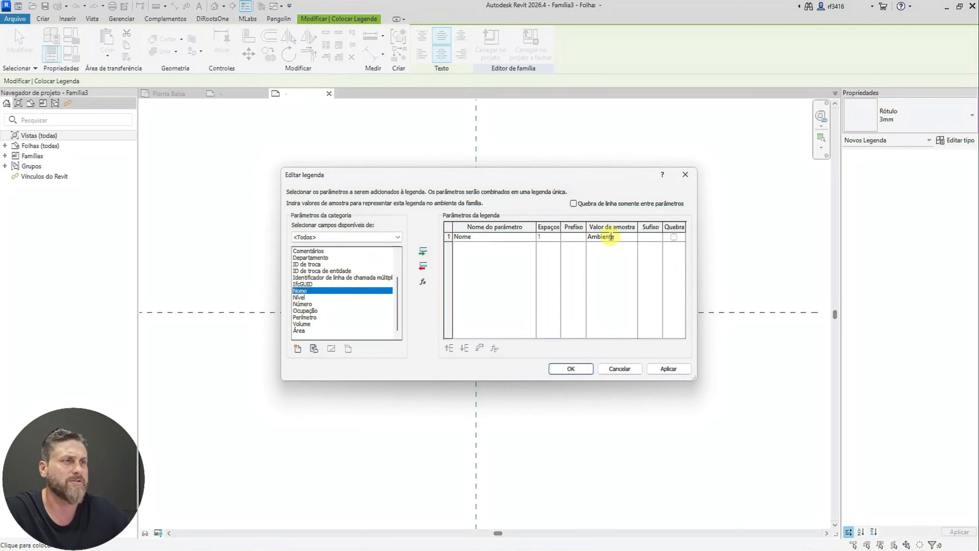
click(573, 369)
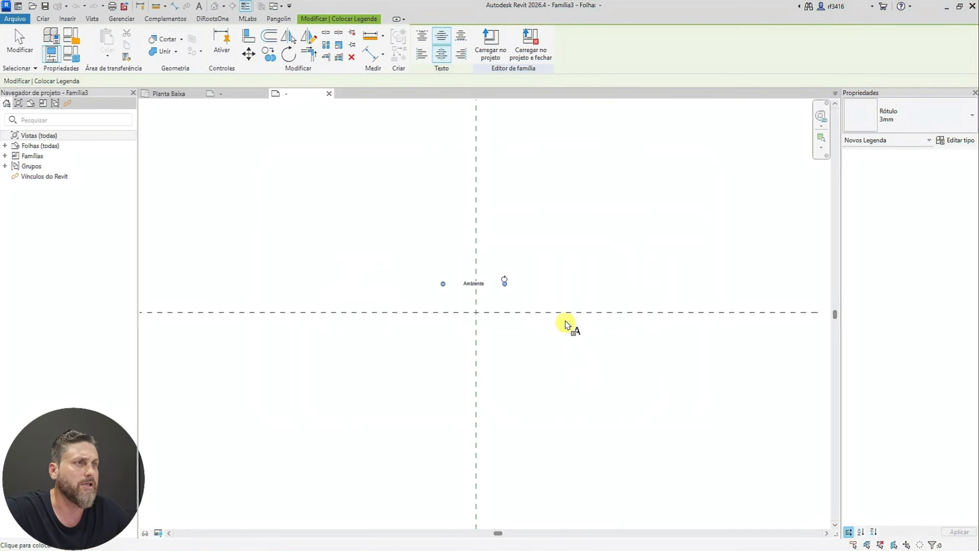
Move the Ambiente label slightly down and centre it on the vertical reference plane
scroll(424, 301, up, 6)
key(Escape)
key(Escape)
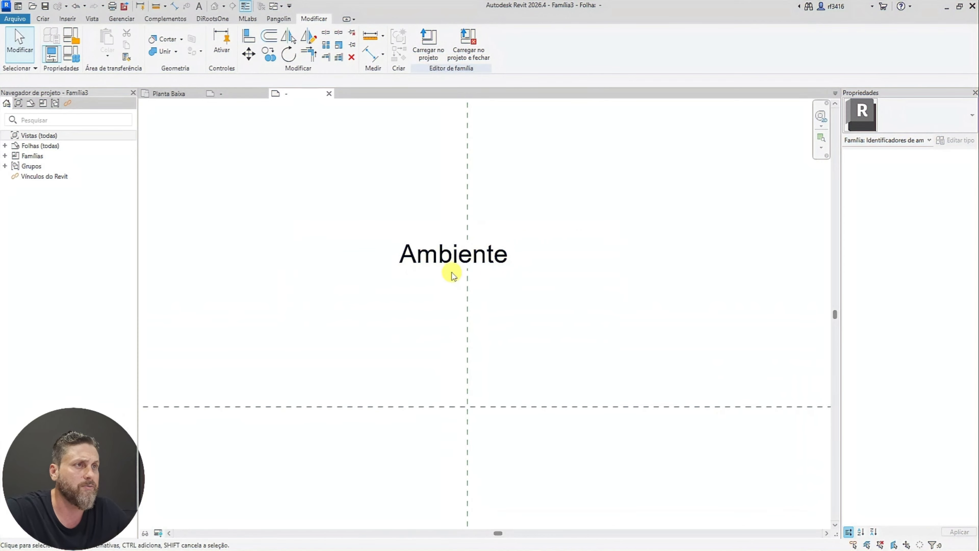
drag(463, 267, 471, 286)
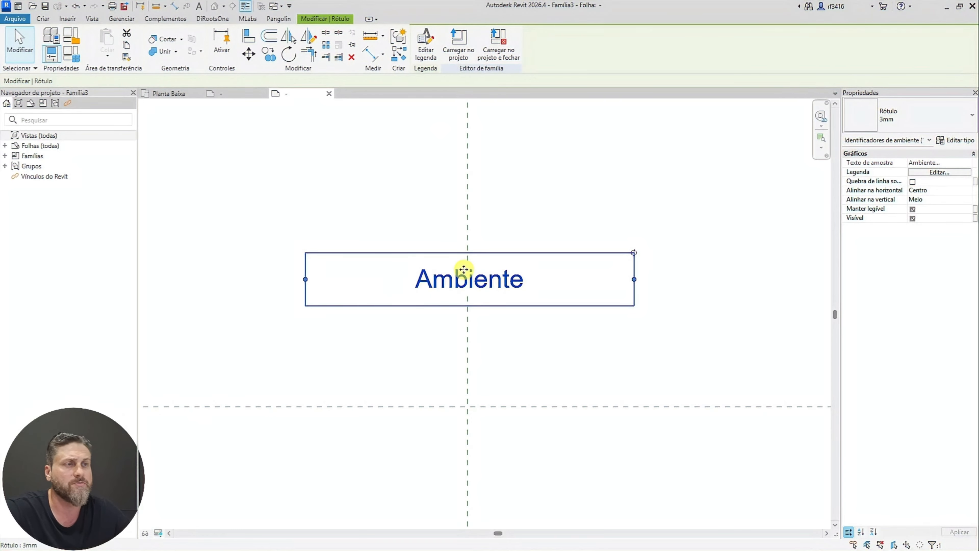
click(411, 135)
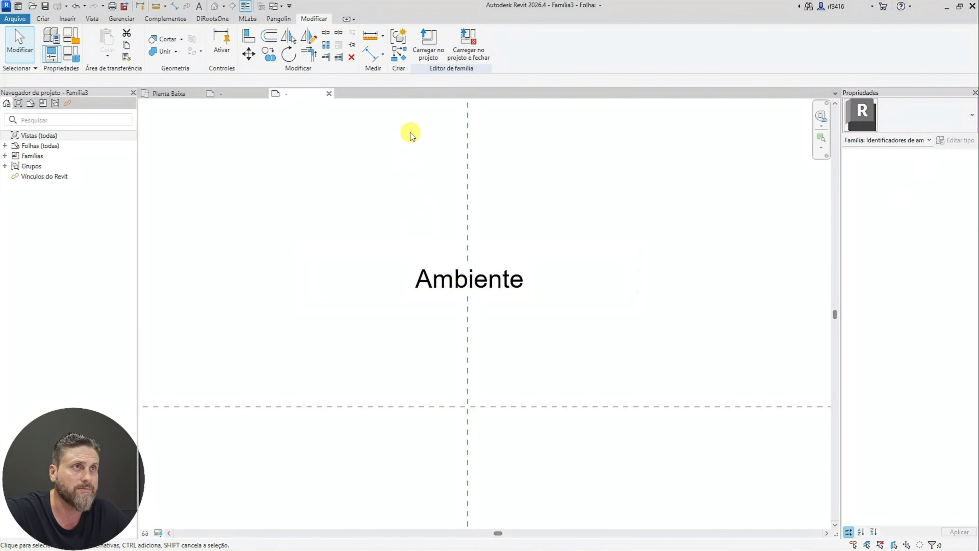
Review the parameters assigned to the Ambiente label and the other available room parameters
click(432, 268)
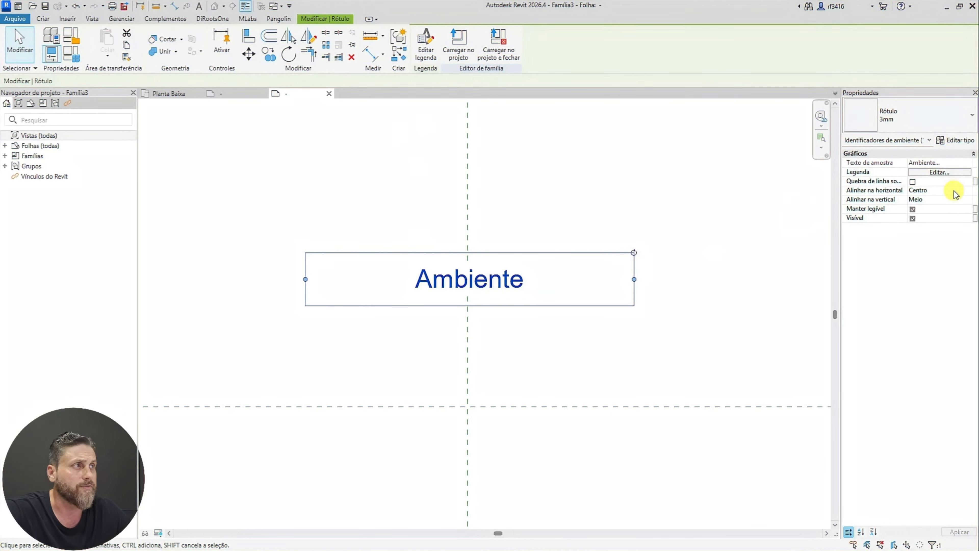
click(939, 173)
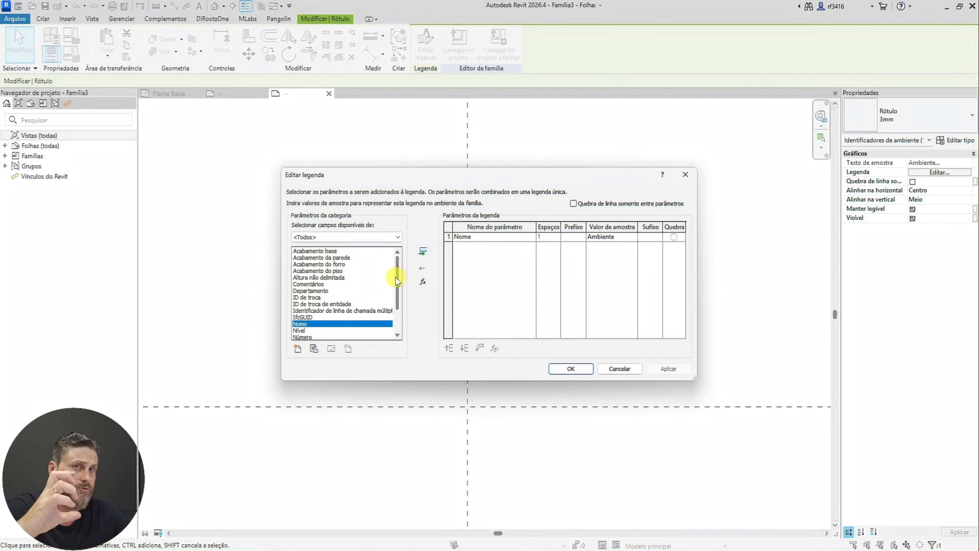
click(571, 369)
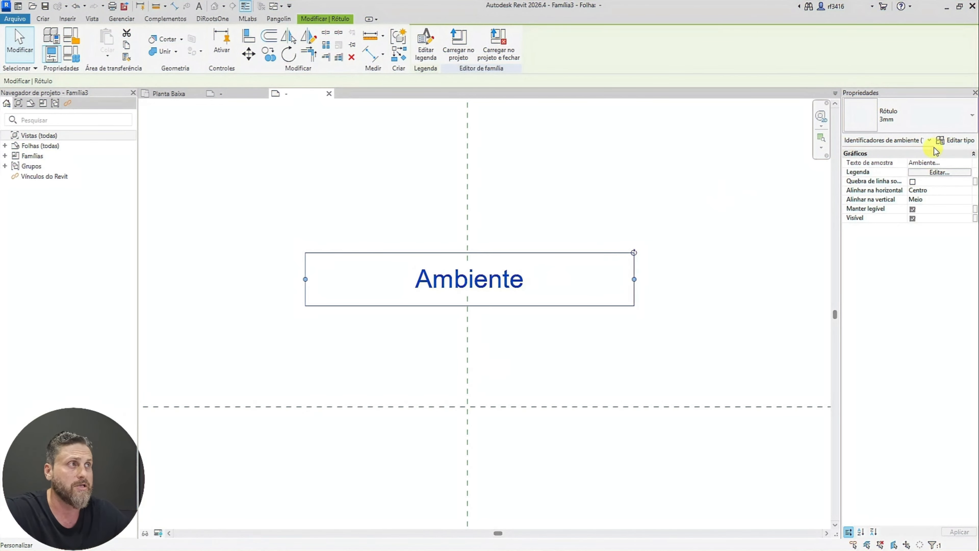
Set the background of the Ambiente label's 3mm type to Transparente
click(958, 141)
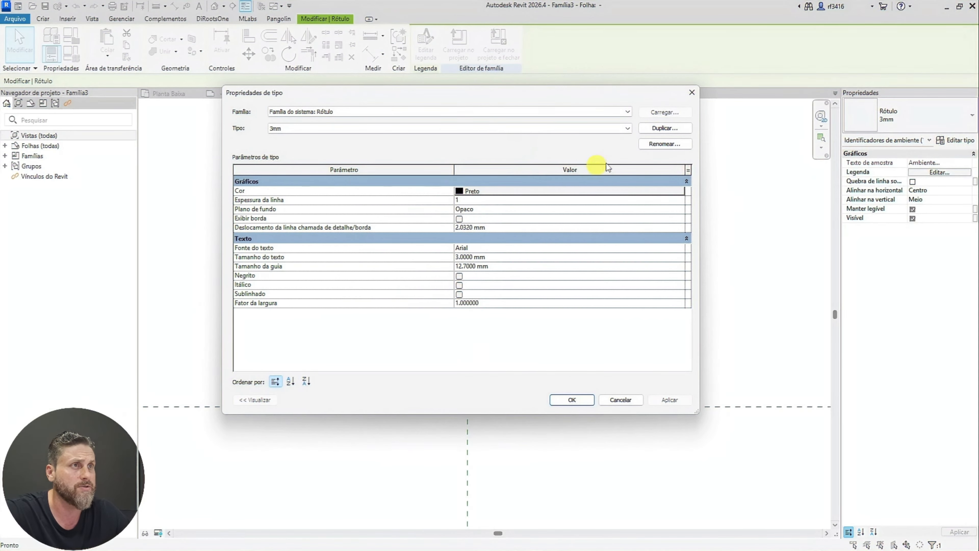
click(677, 208)
click(680, 209)
click(487, 226)
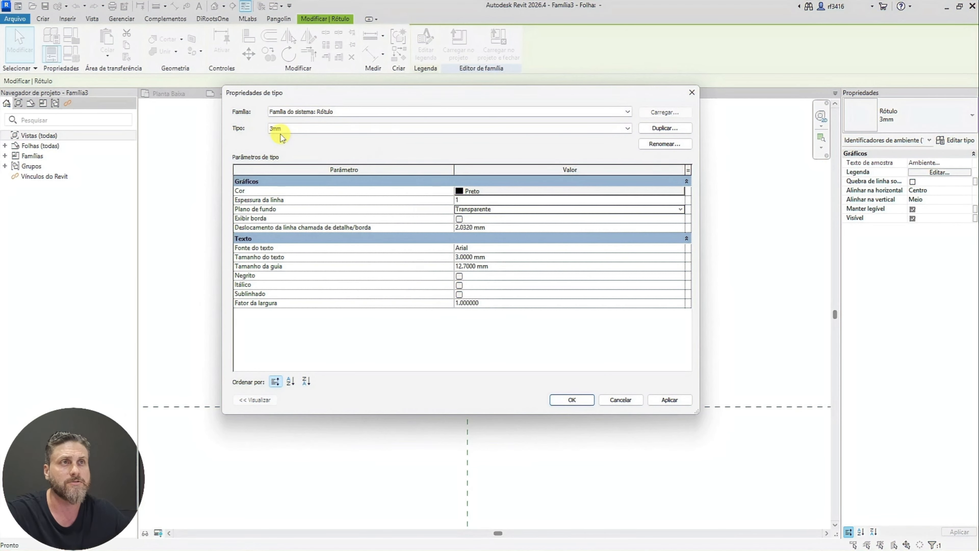
Duplicate the label type as 3.5mm, set its text size to 3.5 mm and apply it to the Ambiente label
click(662, 130)
click(445, 246)
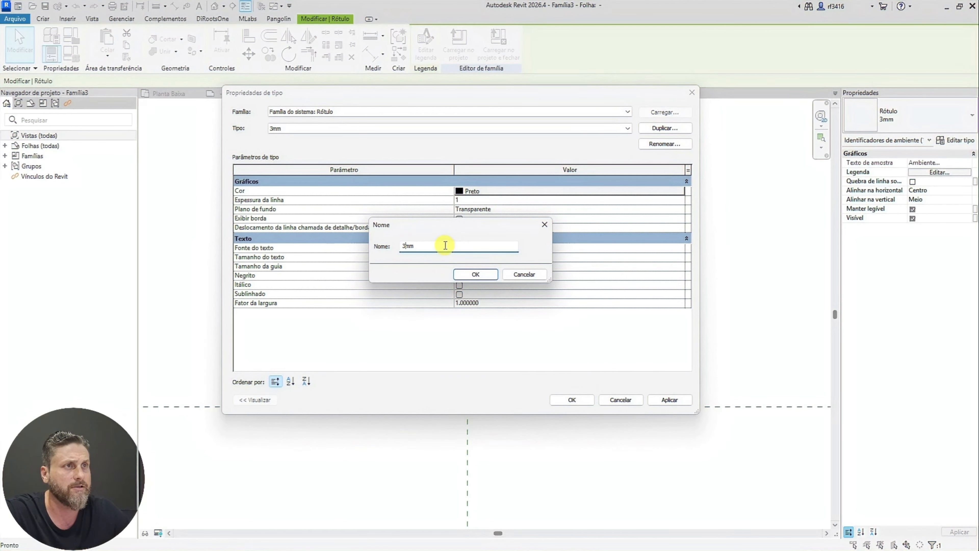
text(.5)
key(Return)
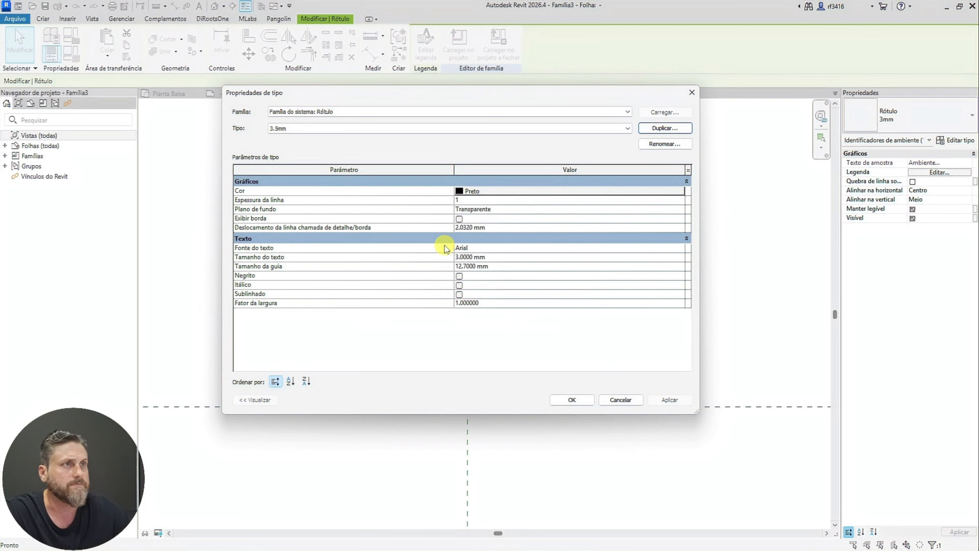
click(464, 257)
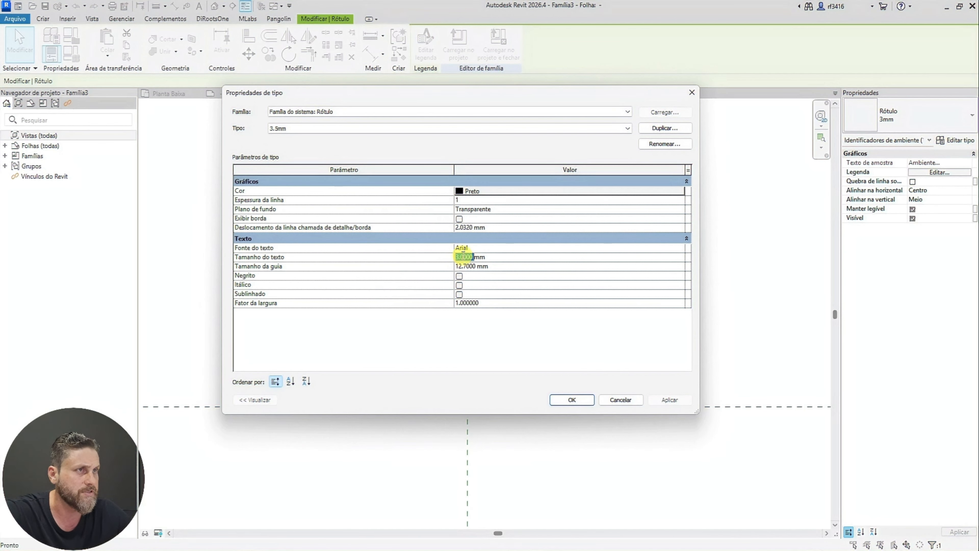
text(3.5)
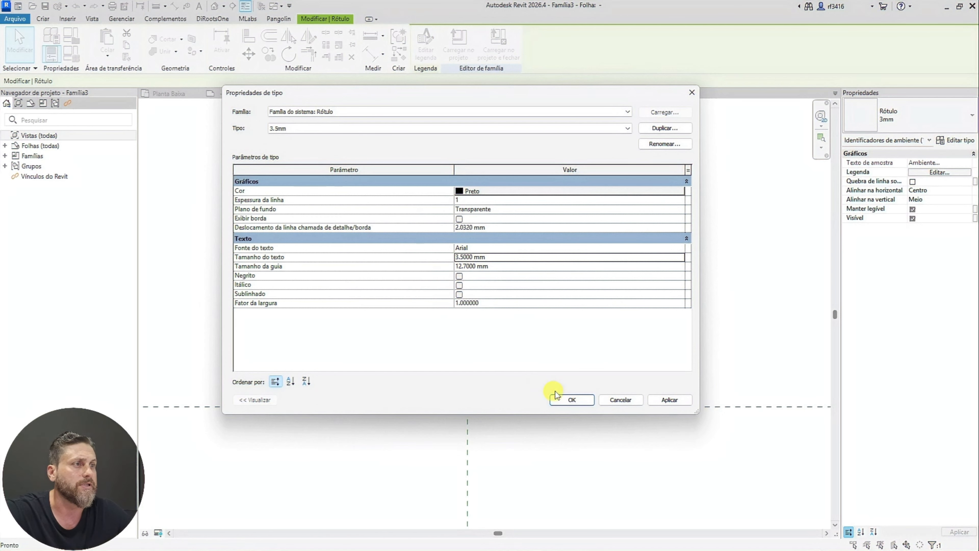
click(662, 400)
click(572, 400)
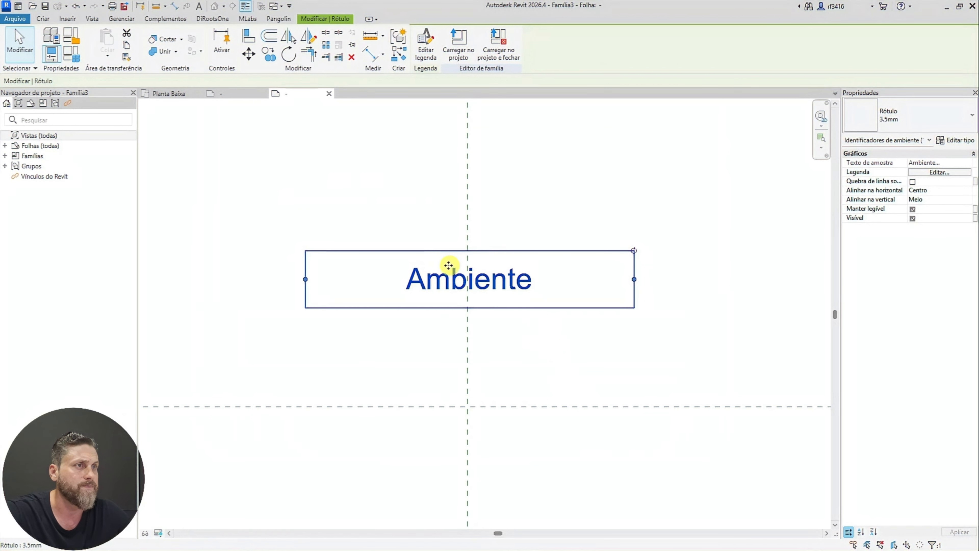
Place a new 3mm label below Ambiente on the vertical reference plane and add the Área parameter to it
click(474, 321)
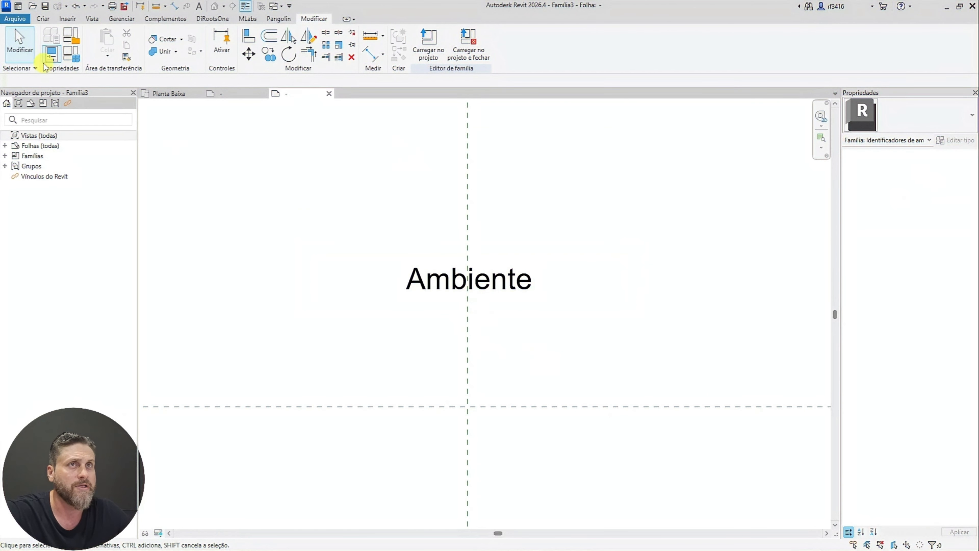
click(43, 19)
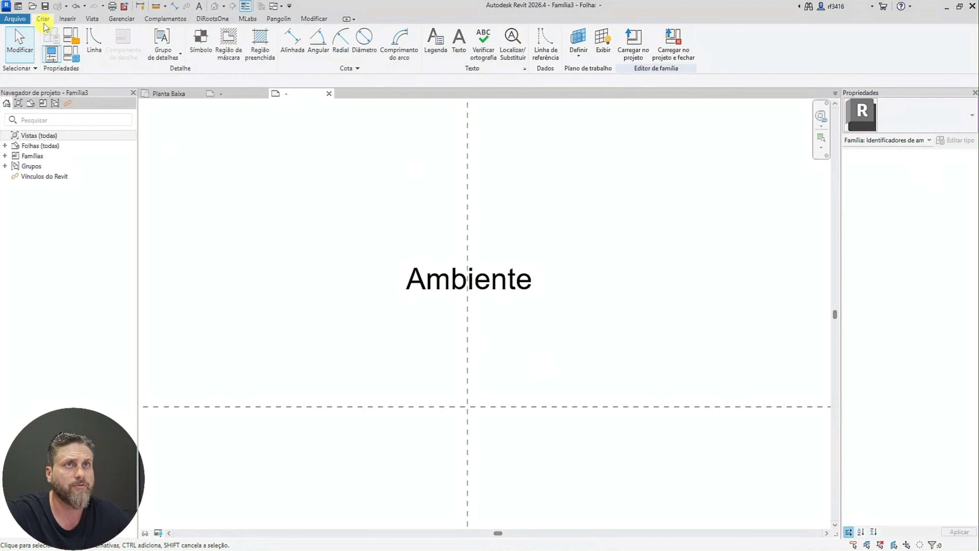
click(435, 38)
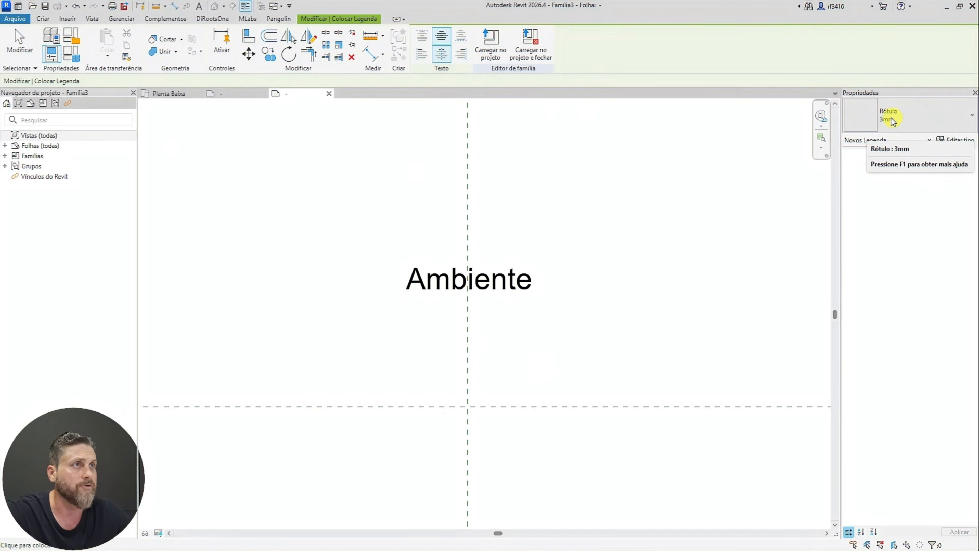
click(467, 328)
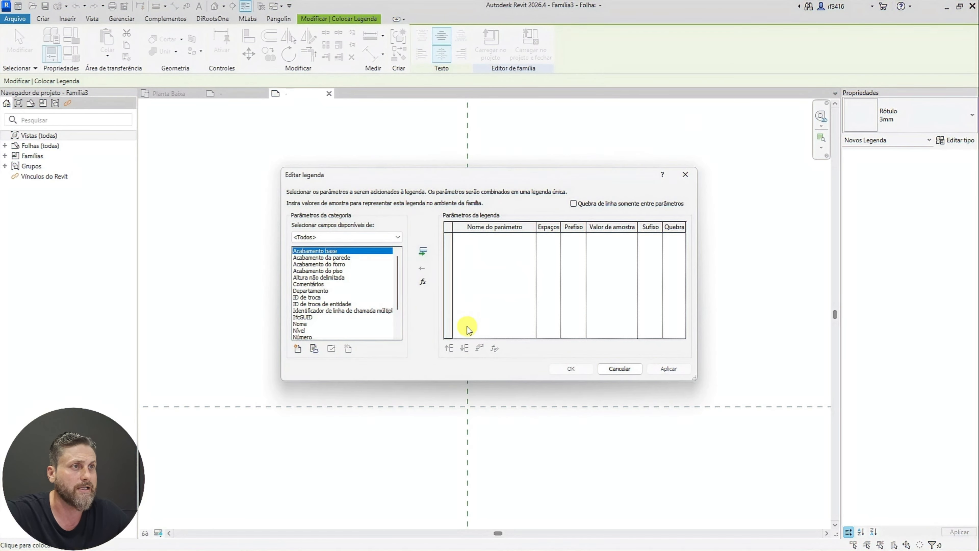
scroll(341, 299, down, 5)
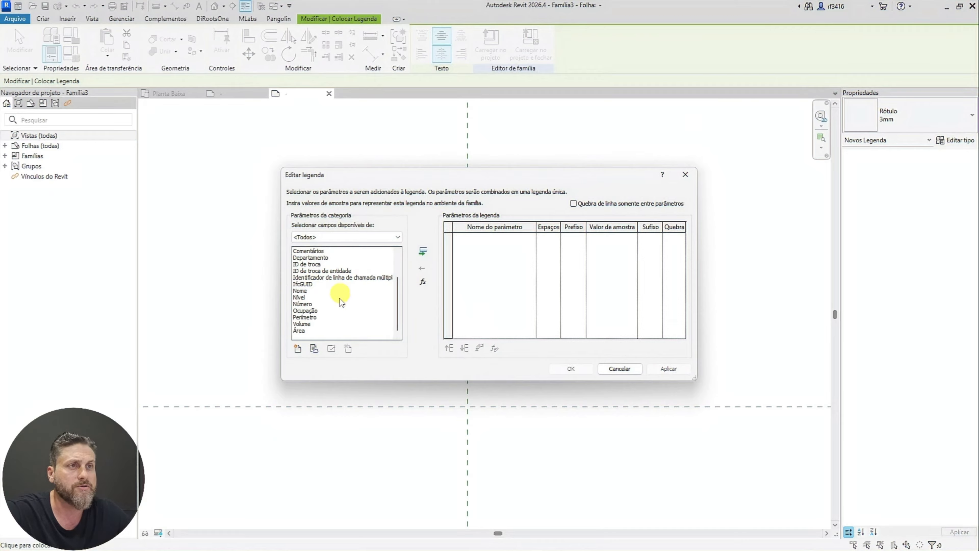
click(303, 330)
click(422, 251)
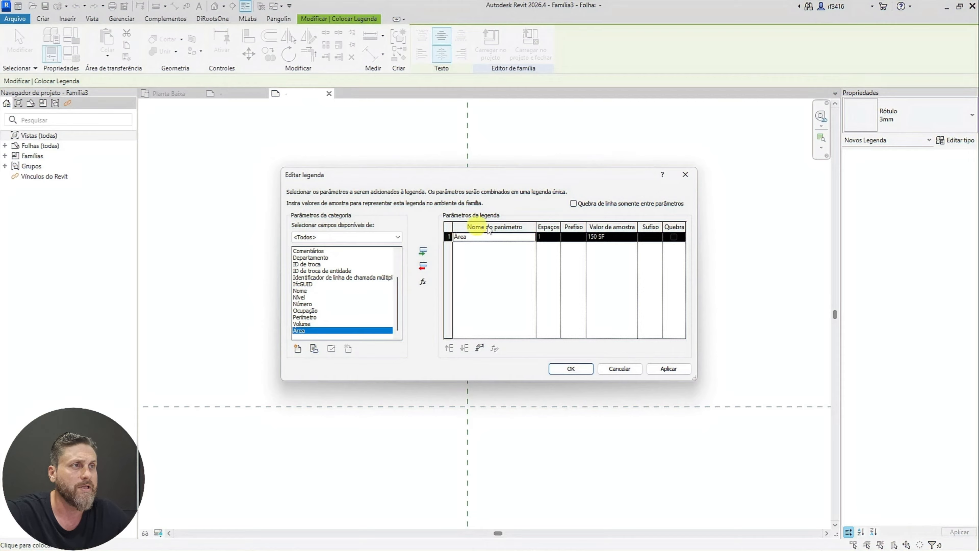
Give the Área parameter the prefix "A:" and the sample value 150, and accept the label
click(574, 238)
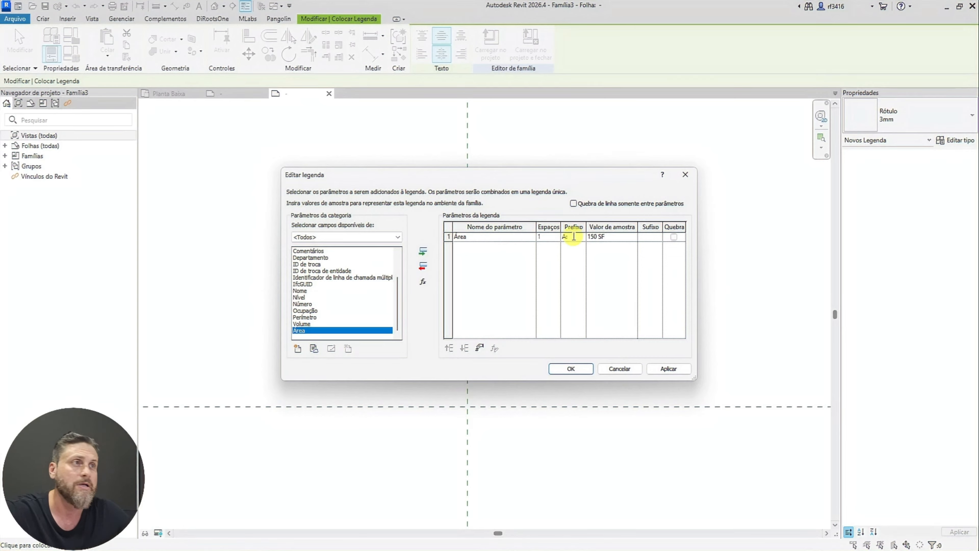
click(624, 240)
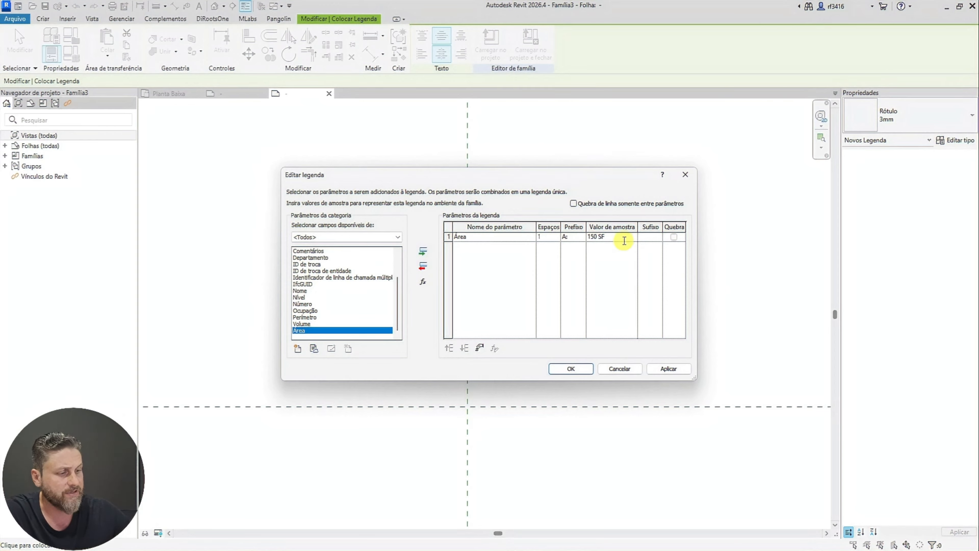
click(632, 262)
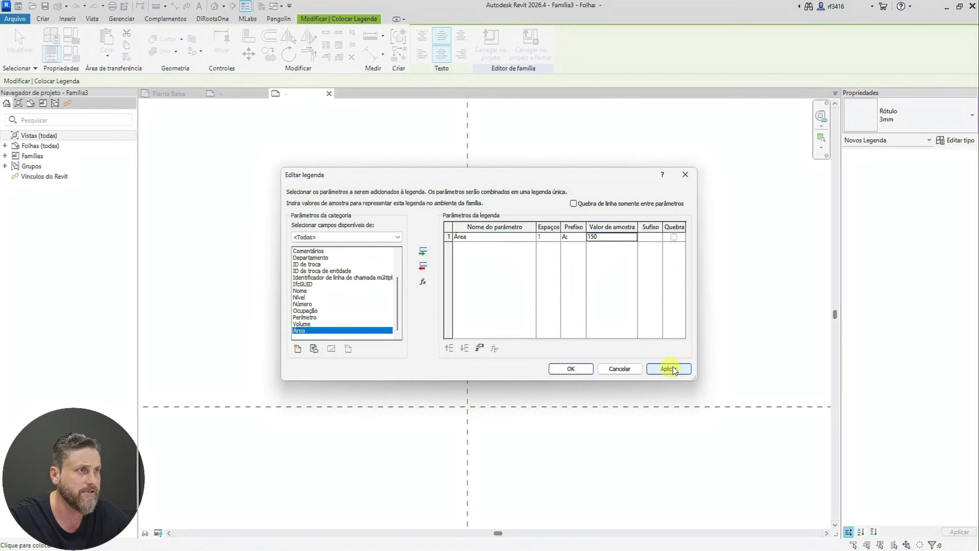
click(571, 368)
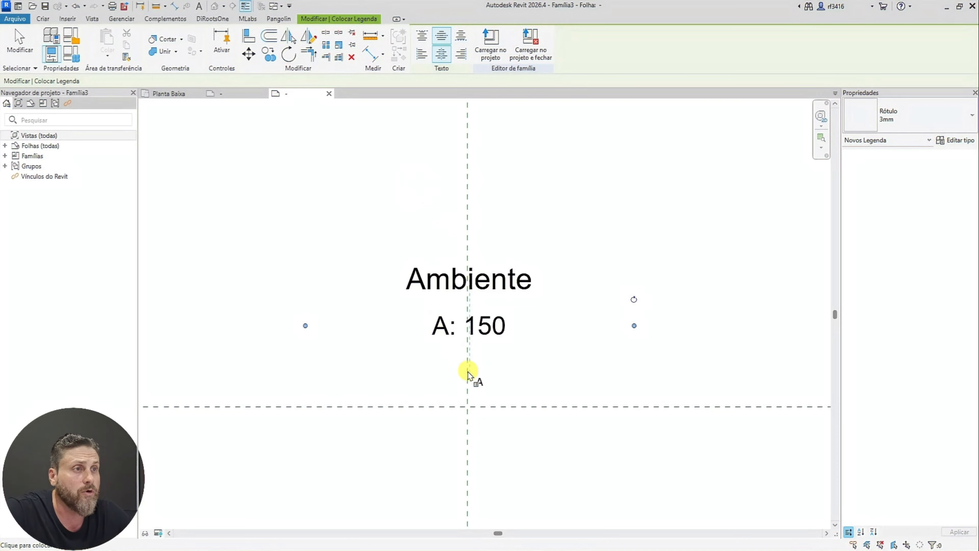
Place a third label below the area label with the parameters Acabamento da parede, Acabamento do forro and Acabamento do piso
click(469, 382)
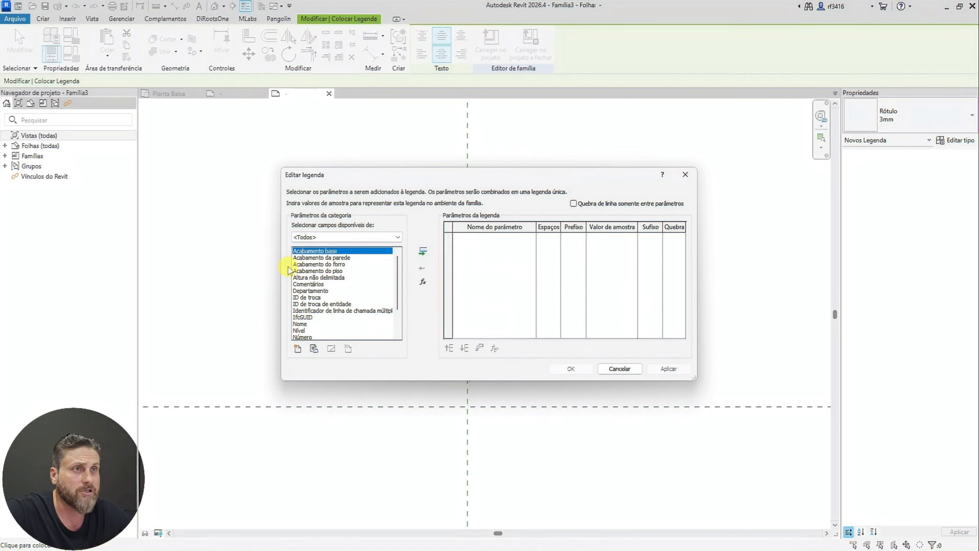
click(317, 257)
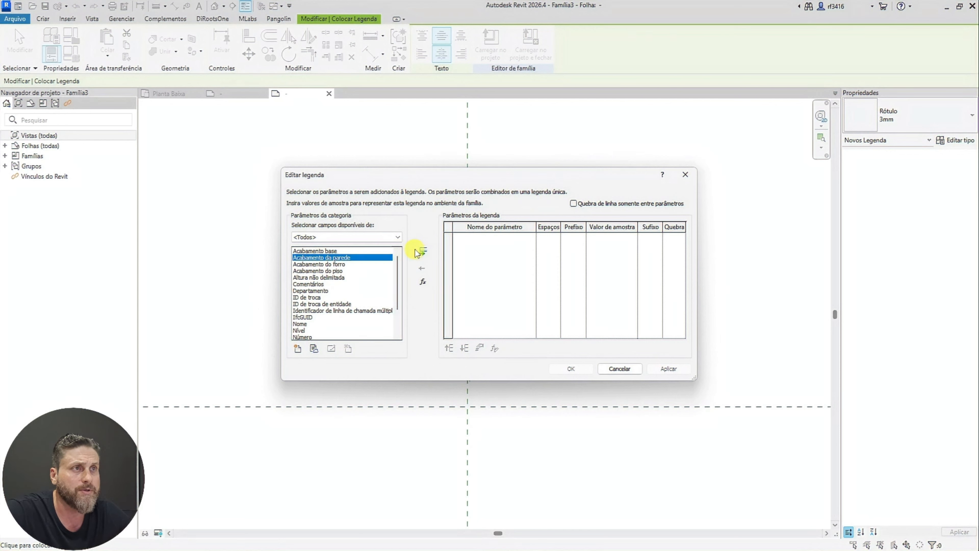
click(423, 251)
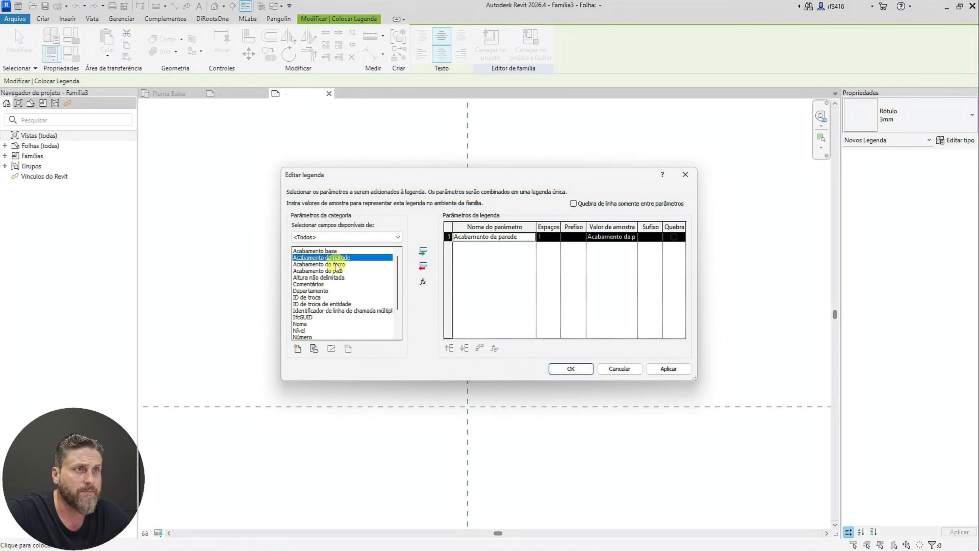
click(327, 264)
click(423, 252)
click(340, 271)
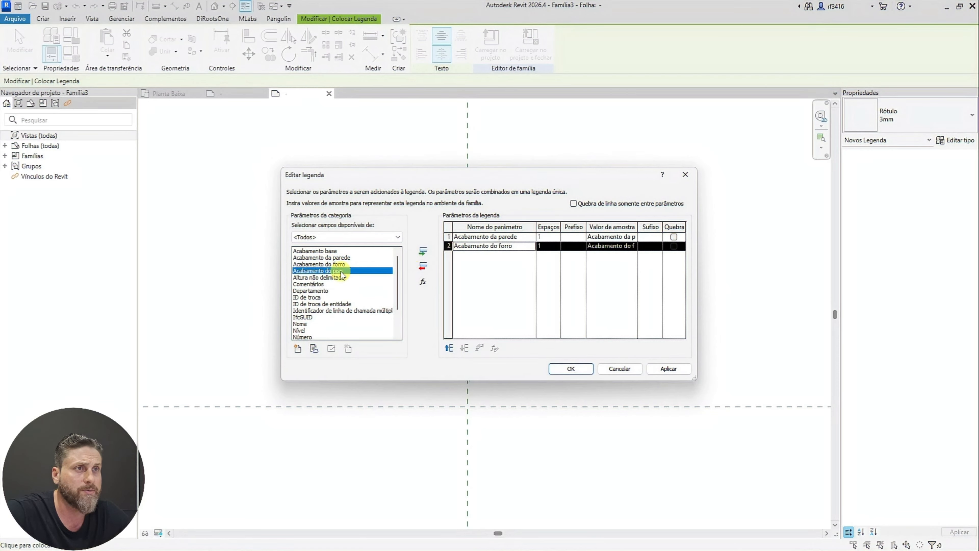
click(422, 251)
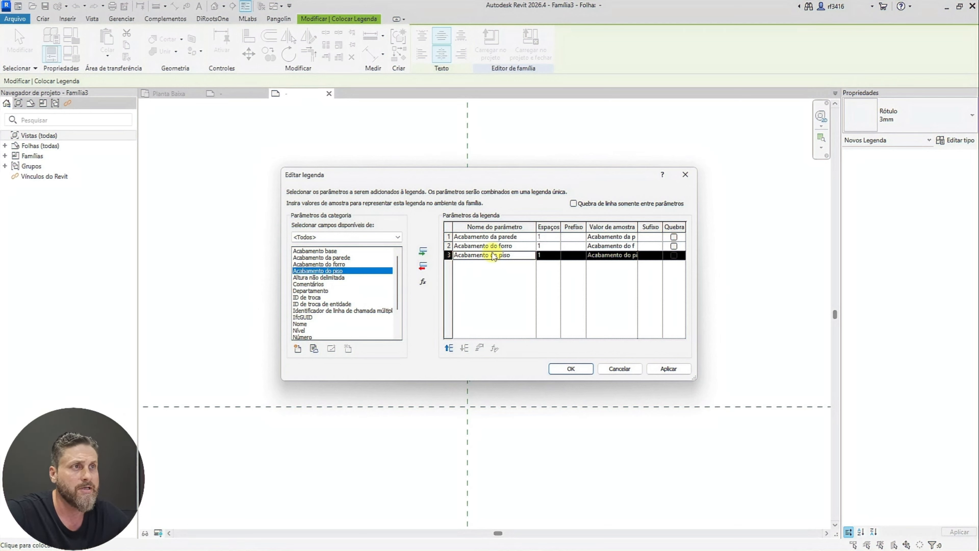
Reorder the label parameters so Acabamento do piso comes first, before Acabamento da parede and Acabamento do forro
click(450, 348)
click(450, 348)
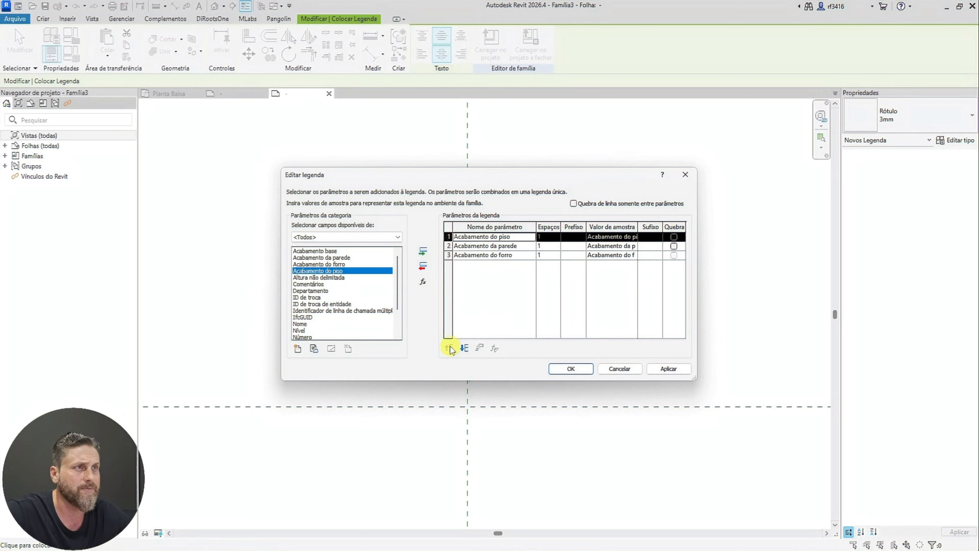
click(491, 247)
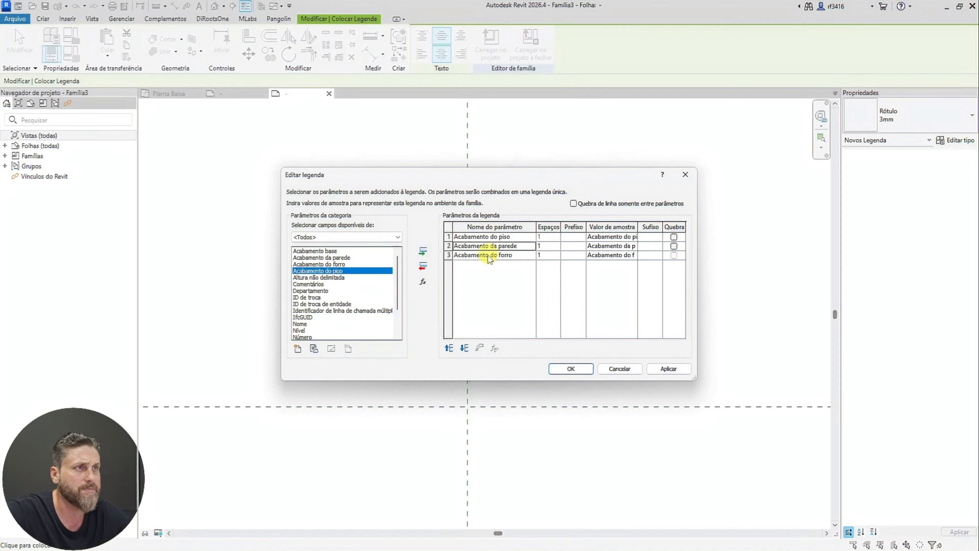
click(489, 255)
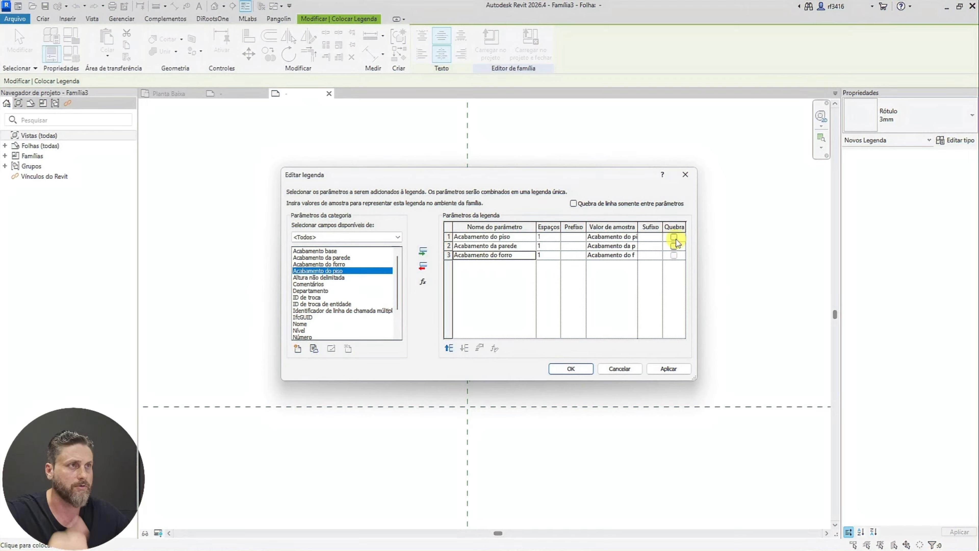
Set the sample value of all three finish parameters to 0
click(625, 237)
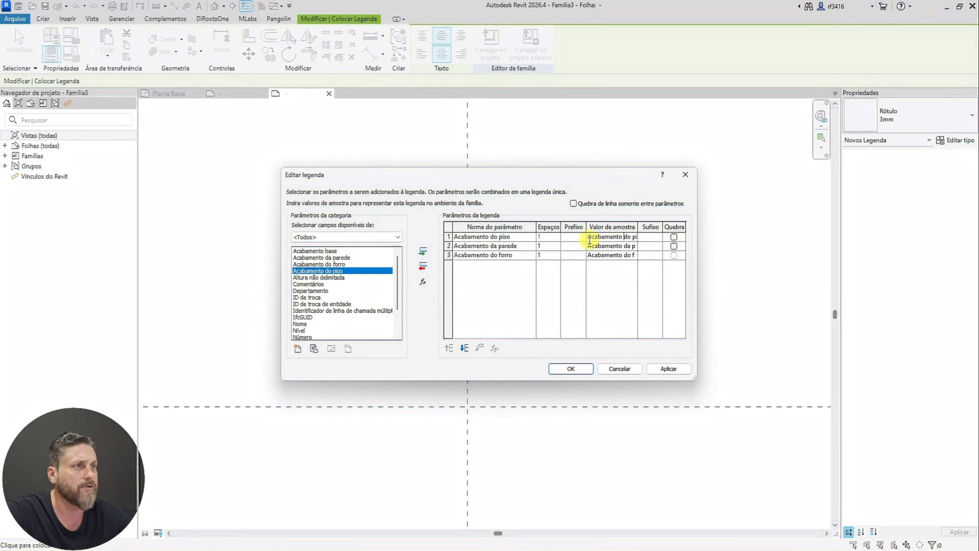
drag(590, 240, 649, 237)
text(0)
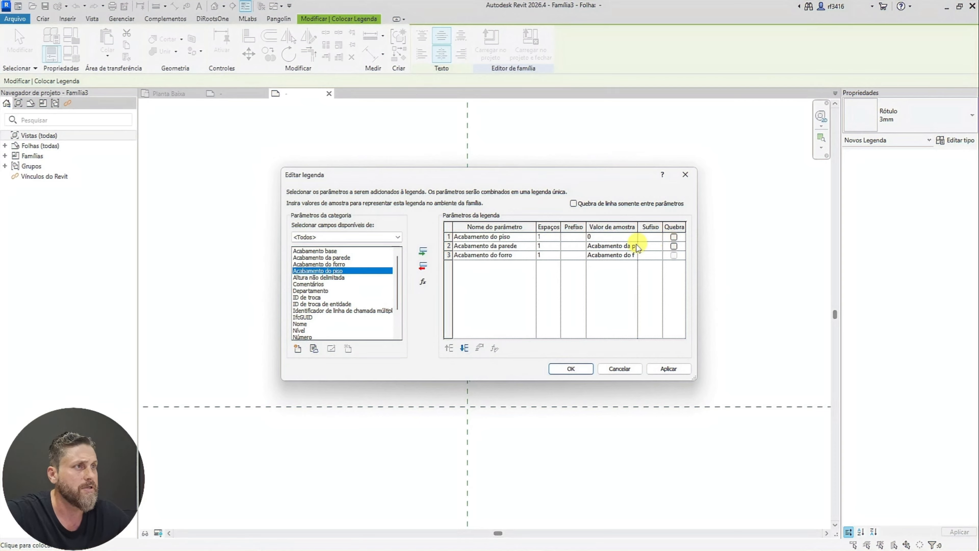
click(609, 247)
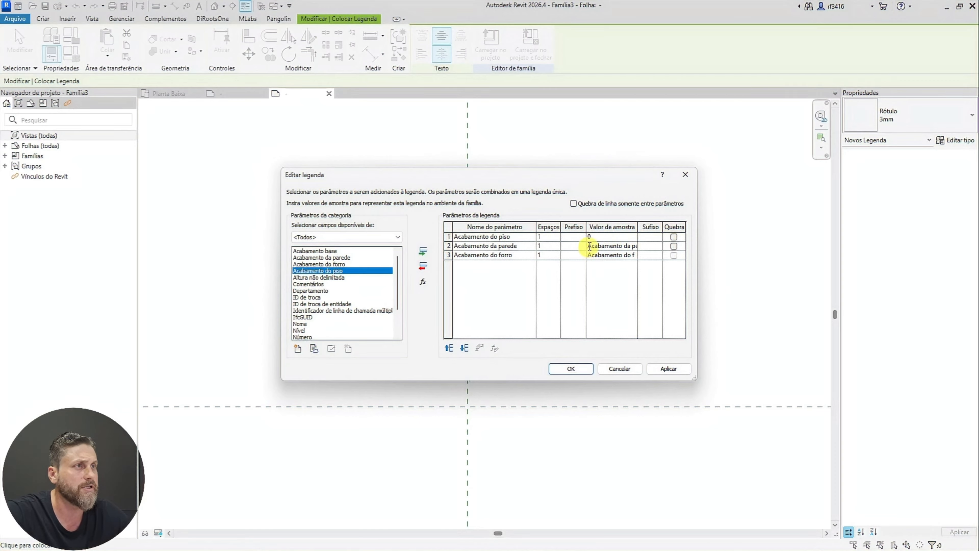
drag(590, 247, 655, 247)
text(0)
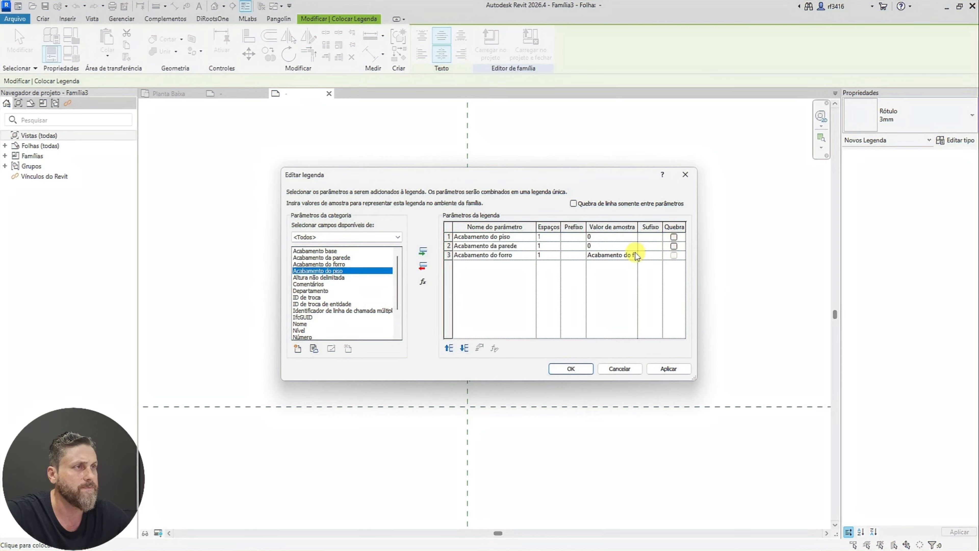
click(624, 255)
drag(589, 257, 647, 256)
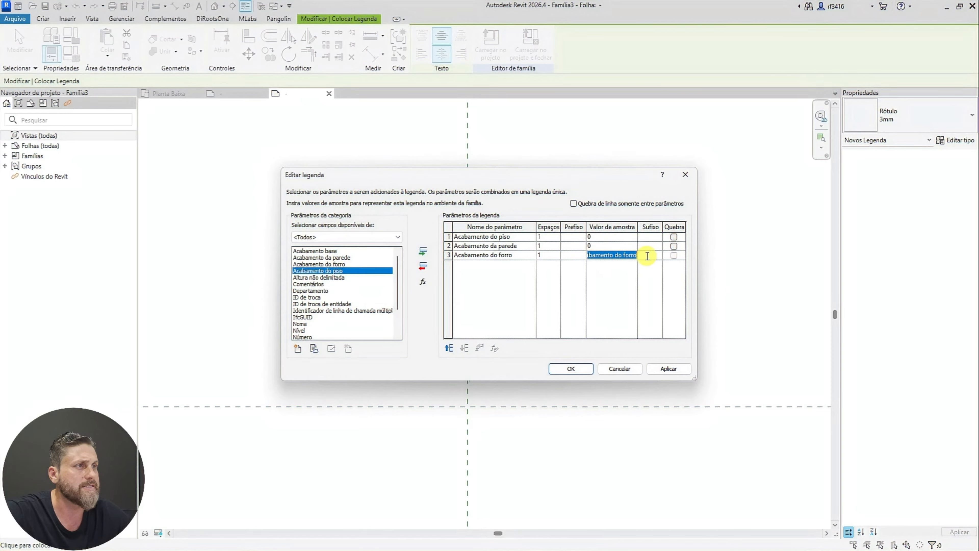
text(0)
click(648, 256)
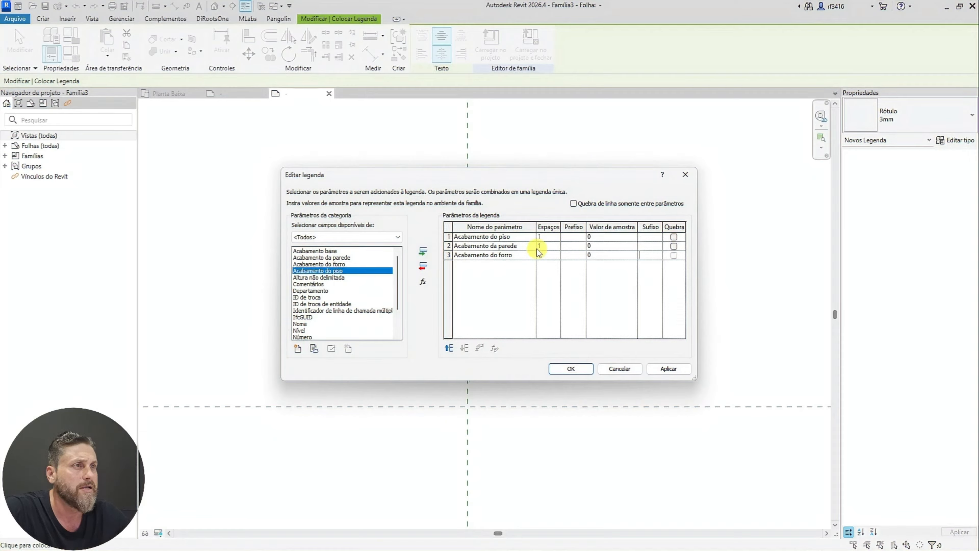
Set the spaces before Acabamento da parede and Acabamento do forro to 3 and accept the finish label
click(547, 247)
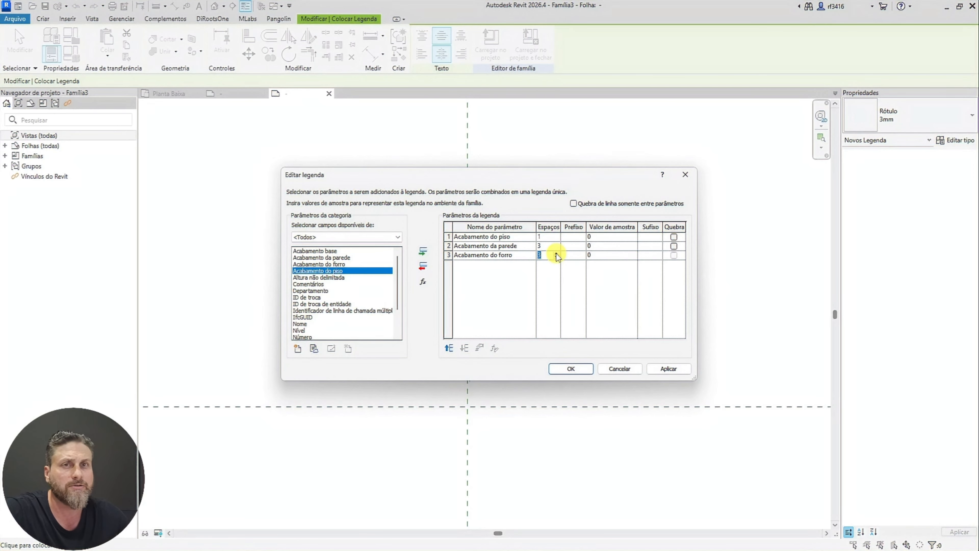
click(668, 368)
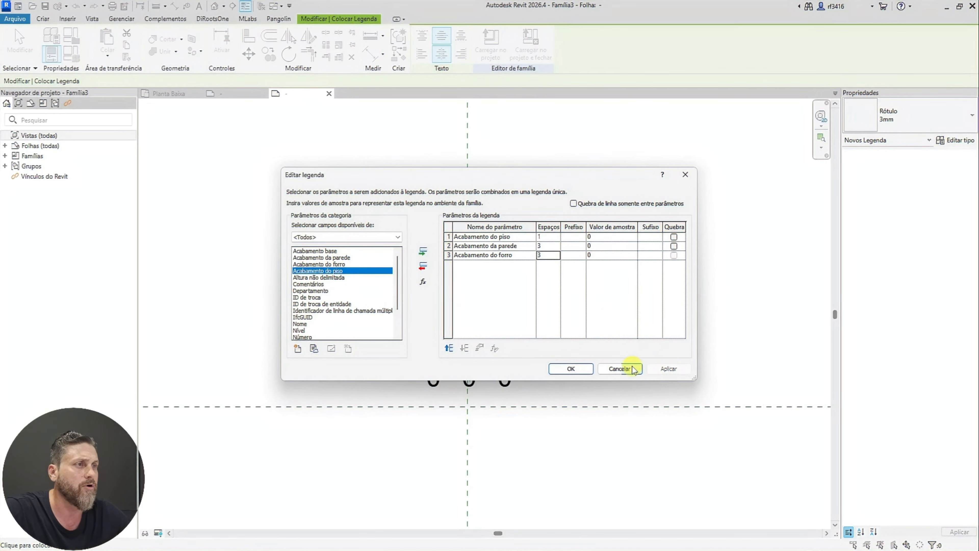
click(570, 369)
Nudge the finish label down so it sits just above the horizontal reference plane
scroll(501, 418, up, 5)
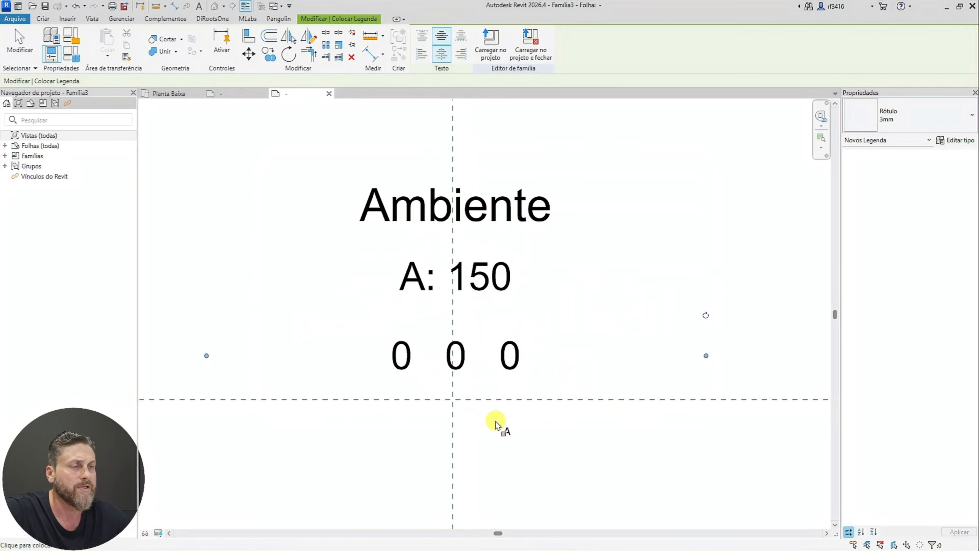
scroll(505, 385, down, 4)
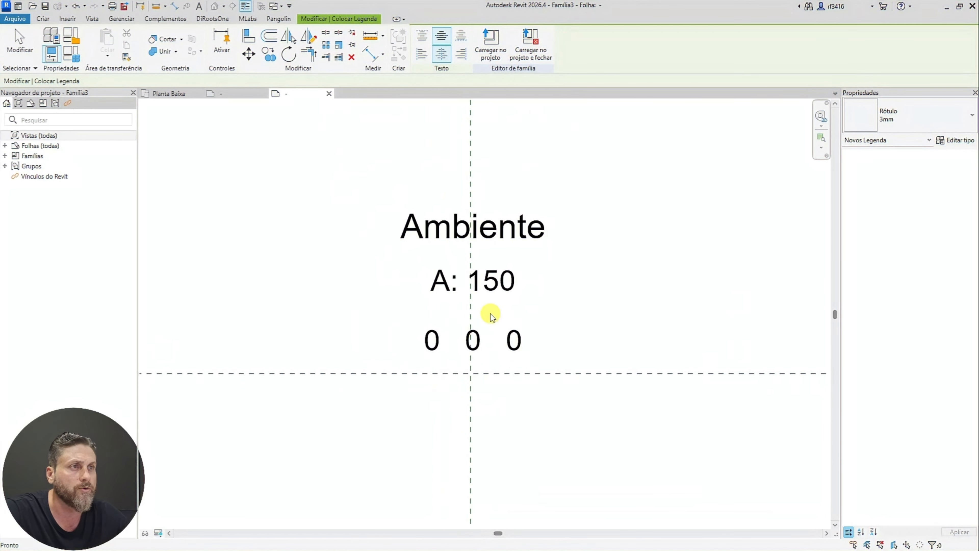
key(Escape)
click(474, 339)
key(Down)
key(Down)
key(Down)
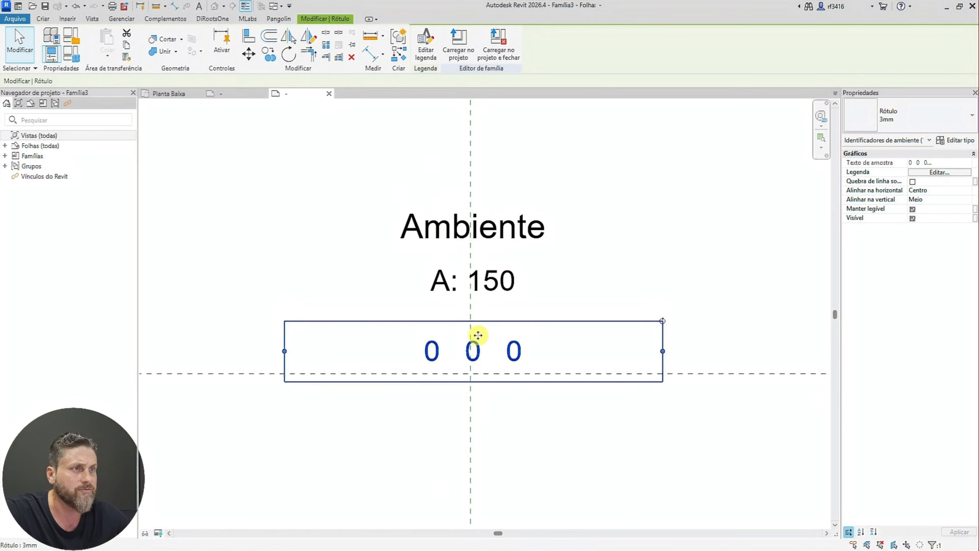
Nudge the area label down so it sits close above the finish label
click(502, 293)
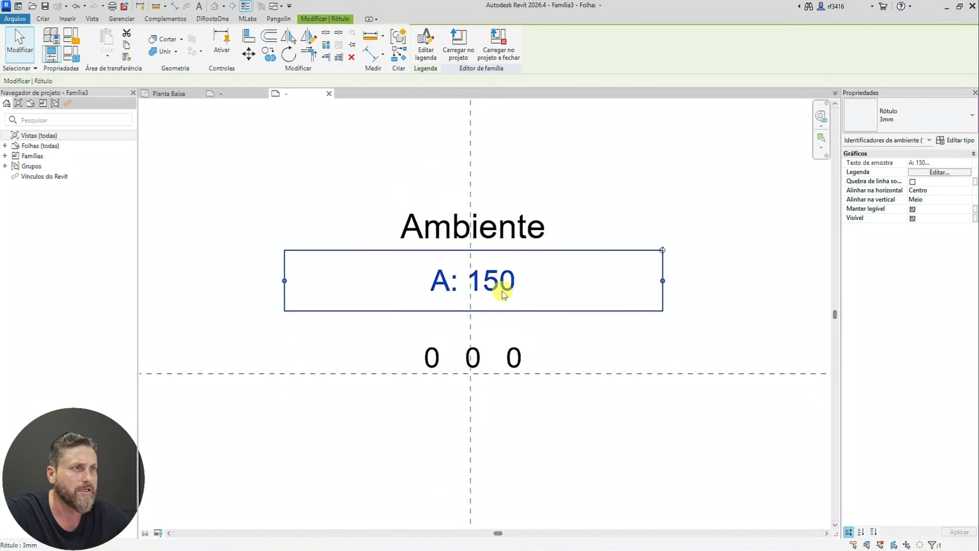
key(Down)
key(Down)
key(Down)
key(Down)
key(Down)
key(Down)
key(Down)
key(Up)
key(Up)
key(Up)
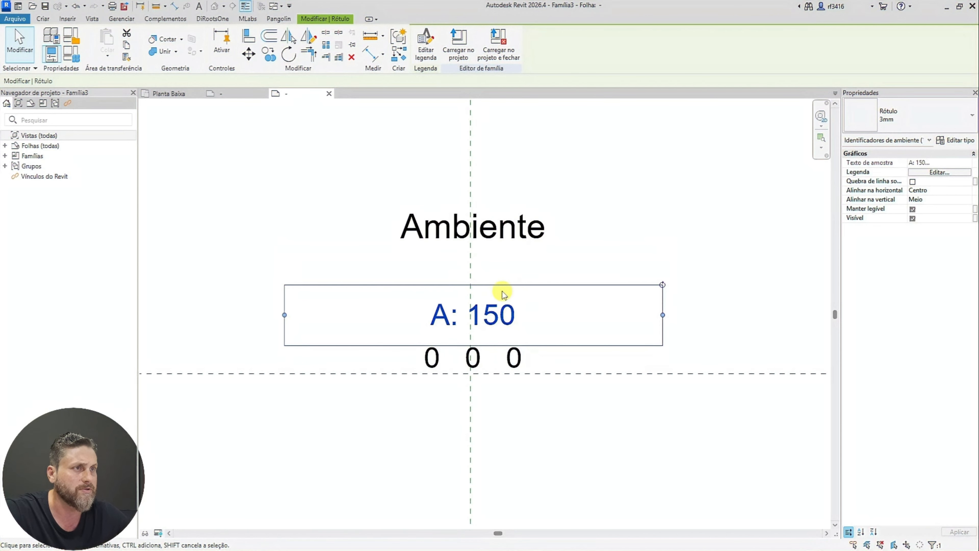
key(Up)
Nudge the Ambiente label down so it sits close above the area label
click(502, 223)
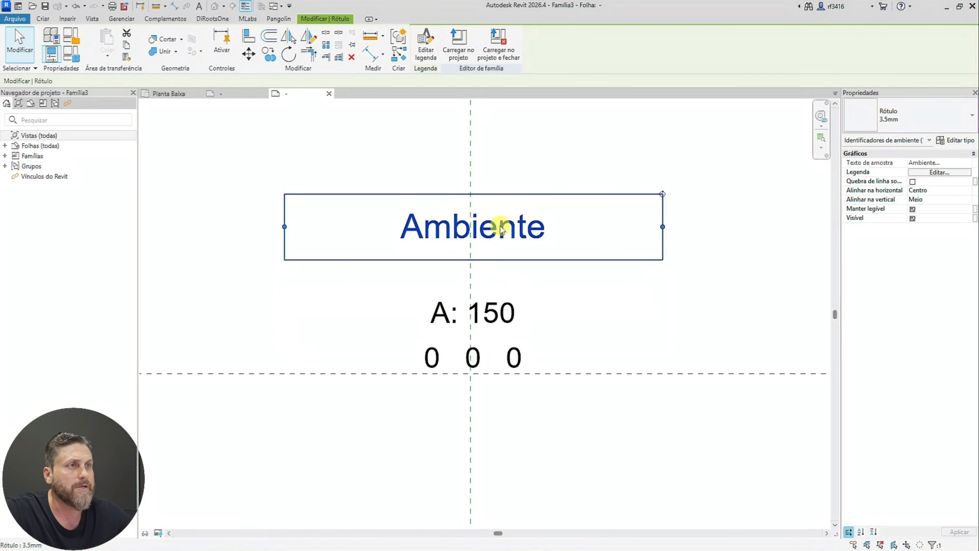
key(Down)
key(Down)
key(Down)
key(Down)
key(Down)
key(Down)
key(Down)
key(Down)
key(Down)
key(Down)
key(Up)
key(Up)
key(Up)
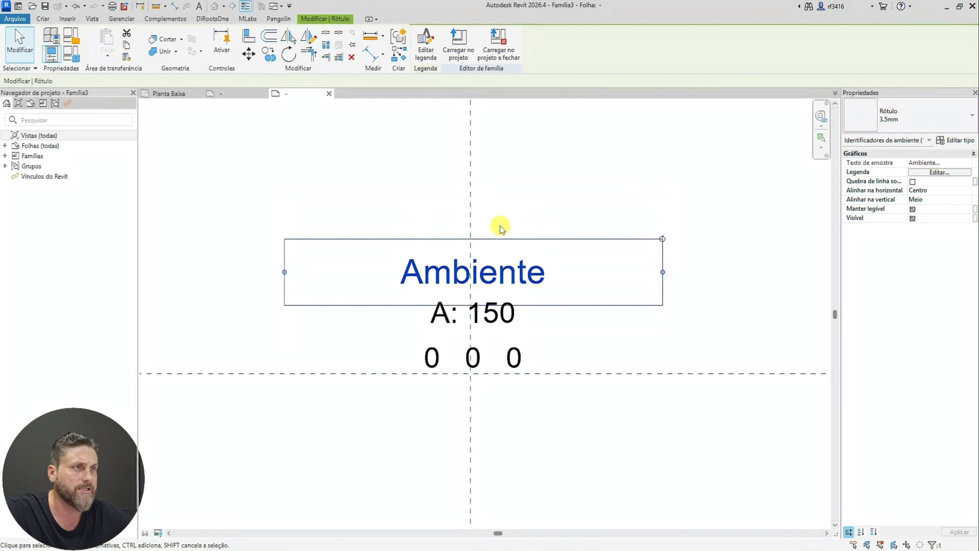
click(500, 225)
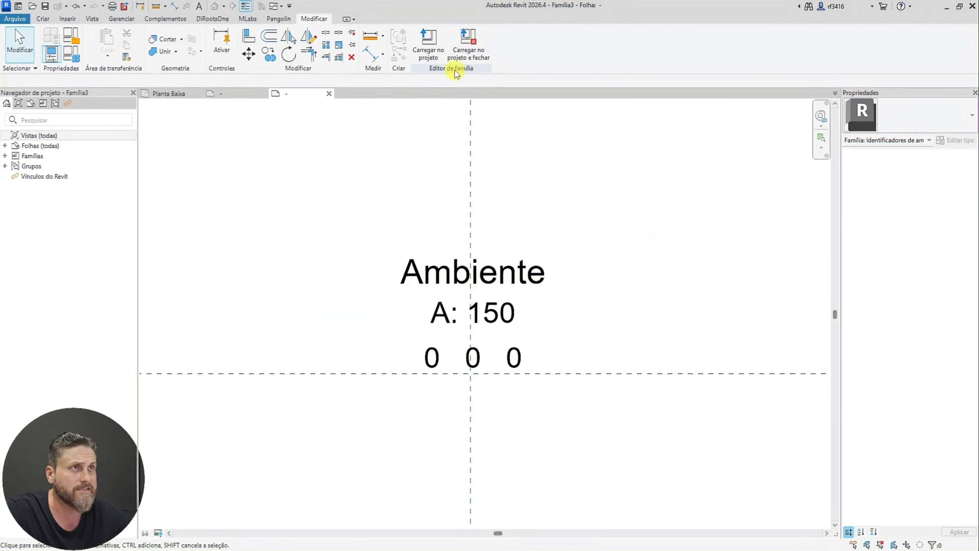
Load the tag family into Curso Revit Fast.rvt and place a new tagged room in the space containing the 0,05 level mark
click(438, 60)
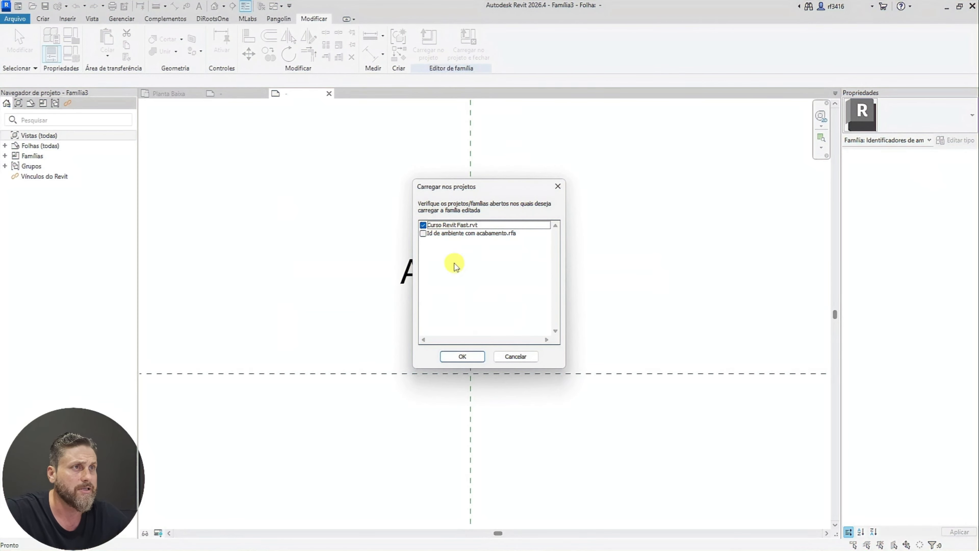
click(465, 356)
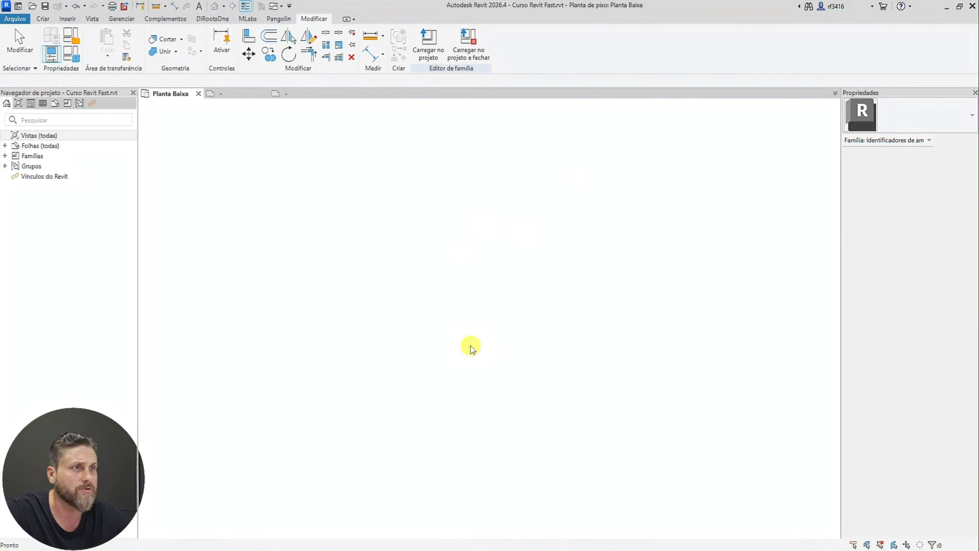
click(52, 19)
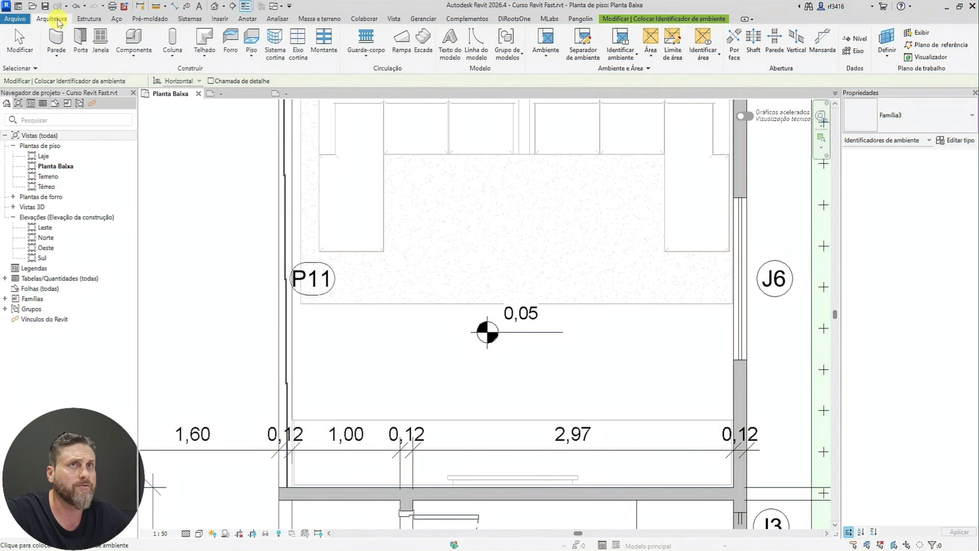
click(545, 39)
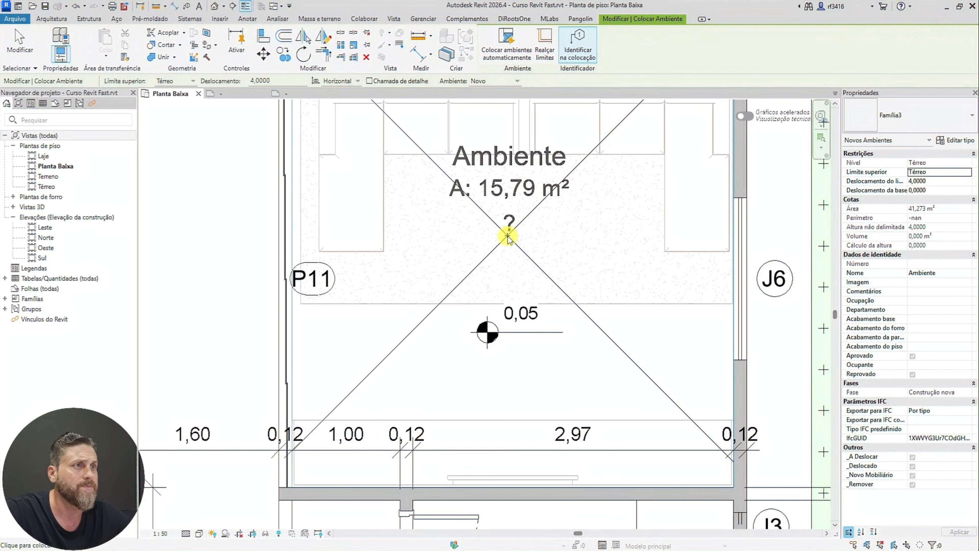
click(521, 281)
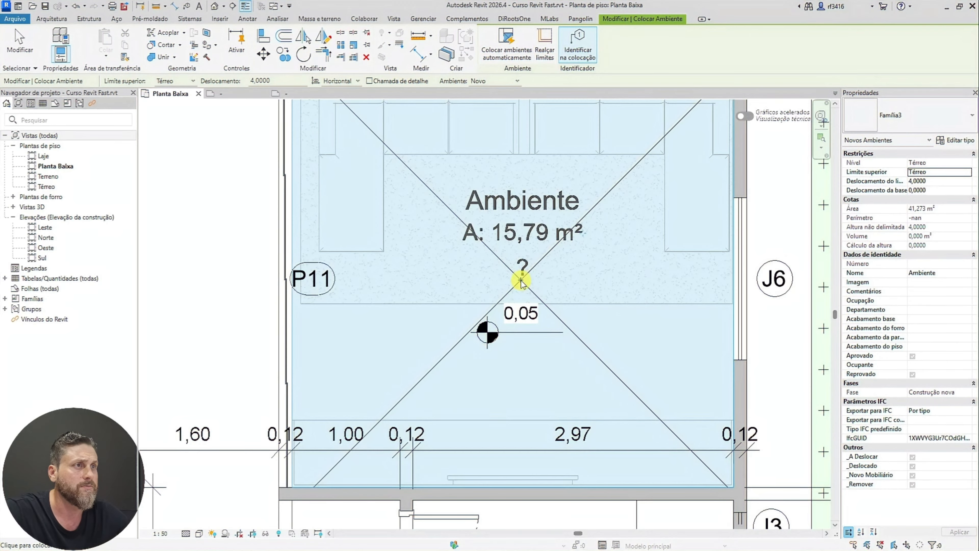
key(Escape)
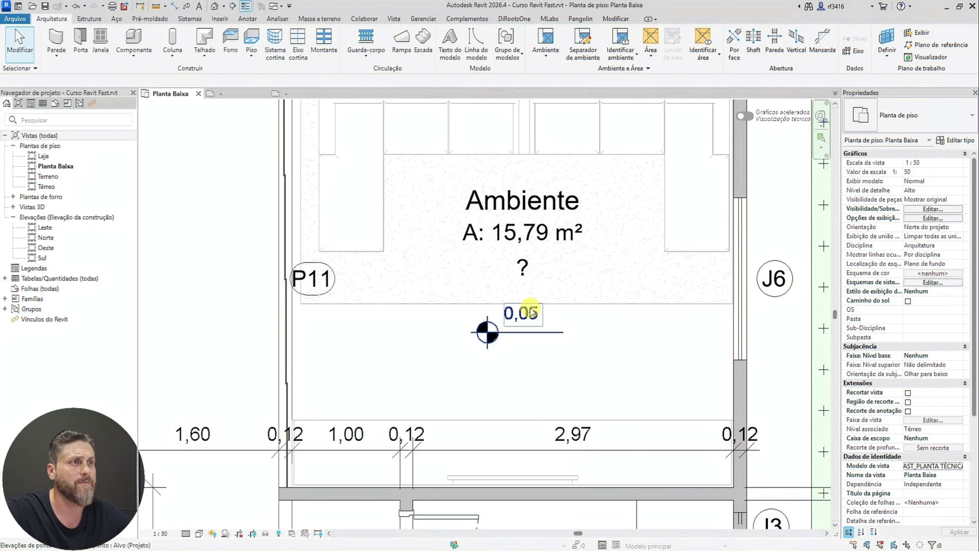
Fill in the room tag's finishes: Acabamento do piso 2, Acabamento da parede 3 and Acabamento do forro 1
click(521, 275)
click(523, 271)
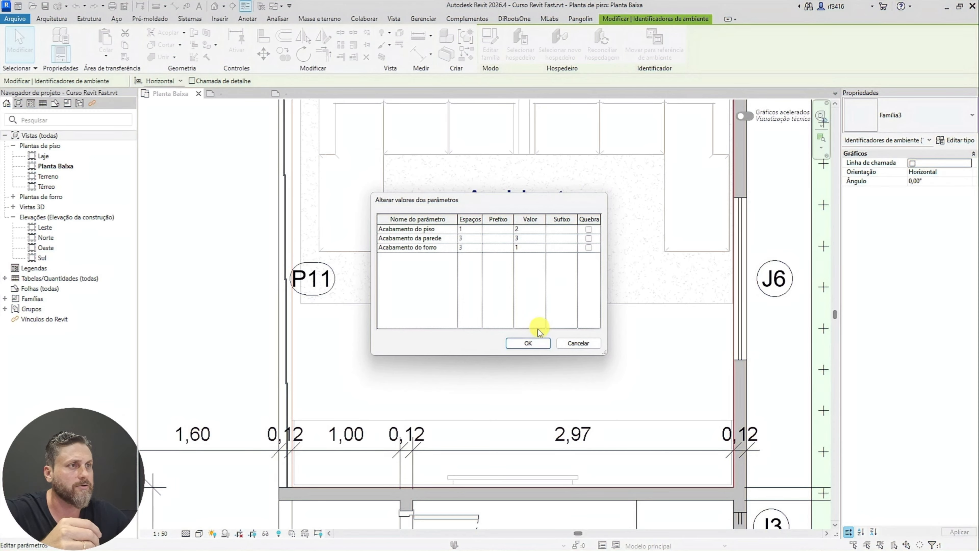
click(530, 343)
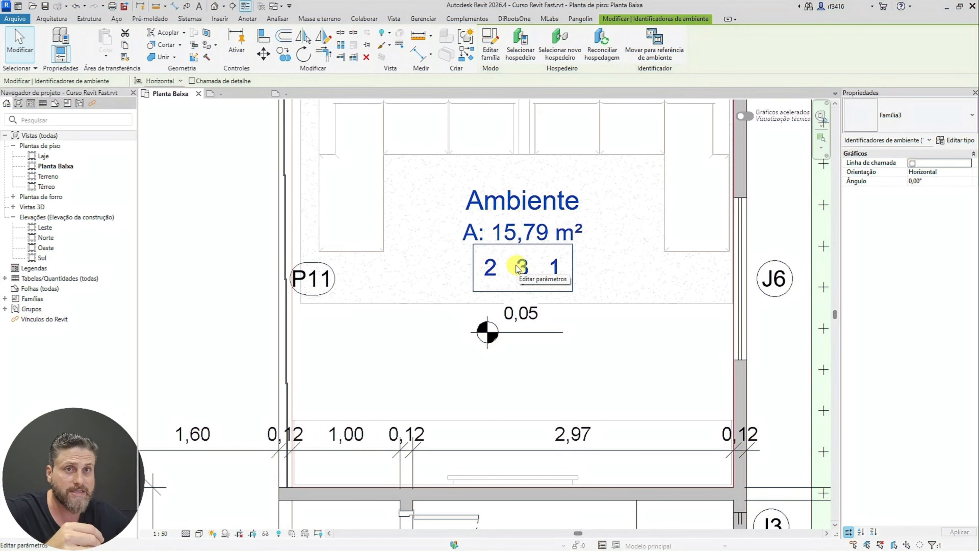
Return to the tag family and draw a circle centred on the first finish value in the label
click(290, 95)
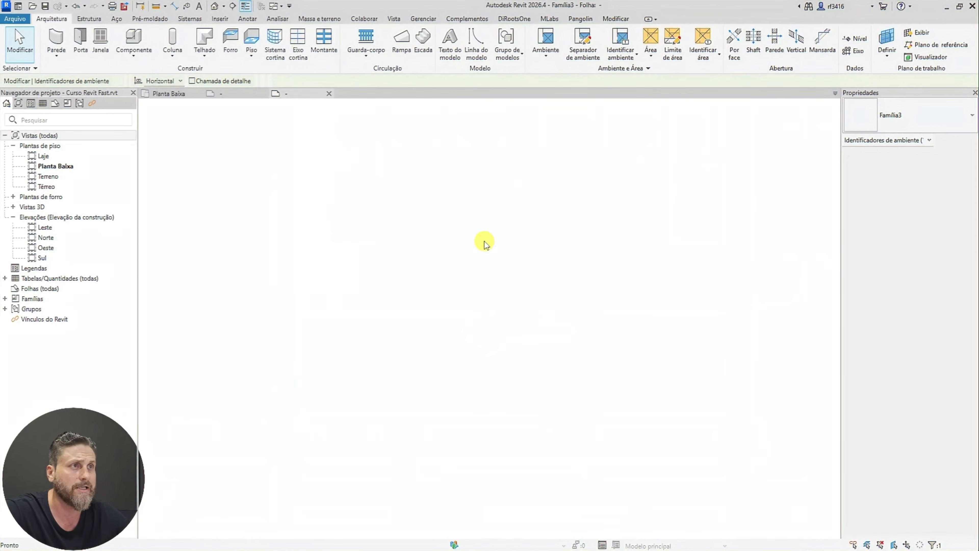
scroll(463, 378, up, 2)
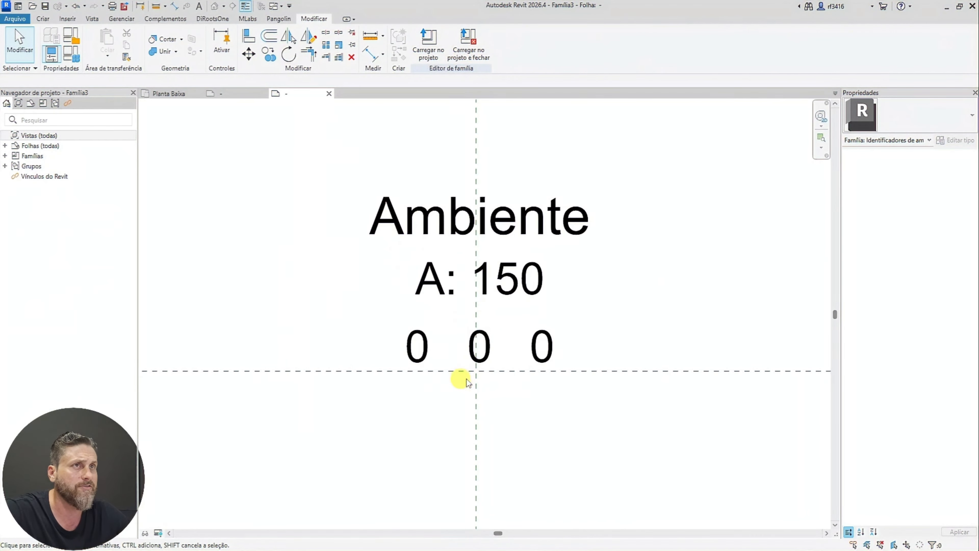
scroll(534, 367, up, 1)
scroll(533, 365, up, 1)
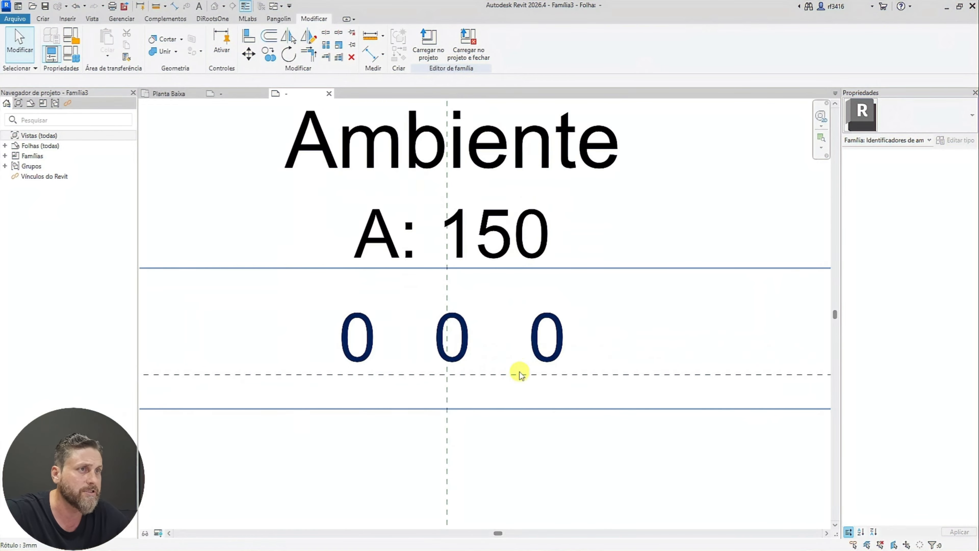
middle_drag(519, 371, 565, 324)
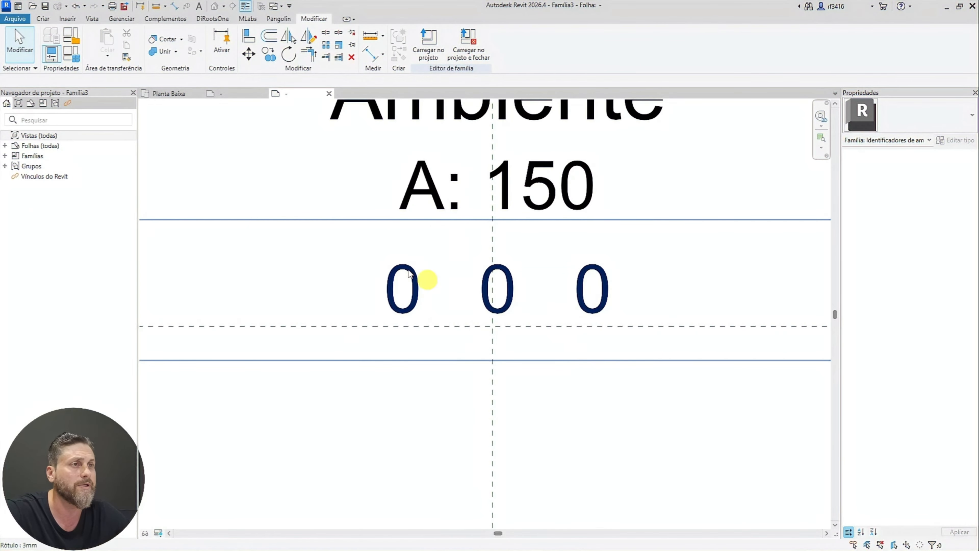
click(40, 18)
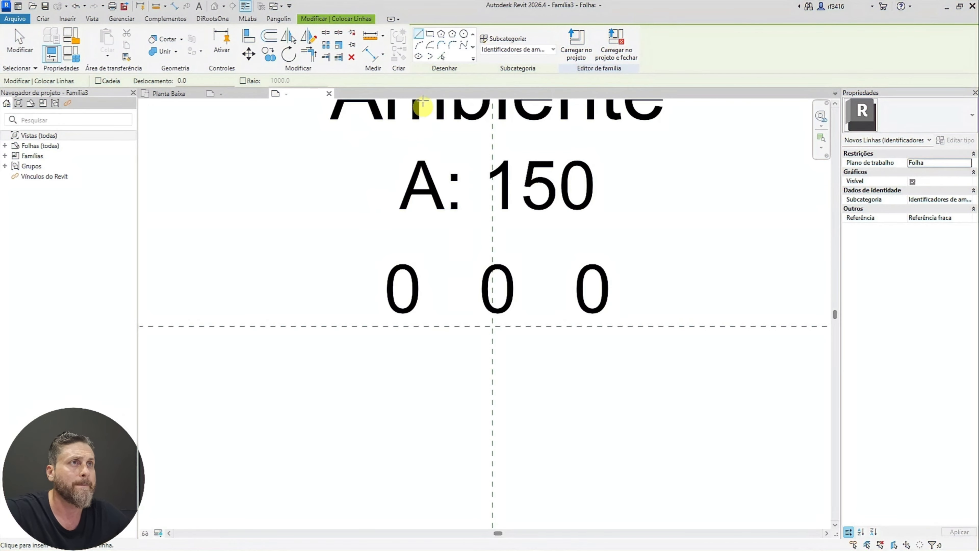
click(465, 35)
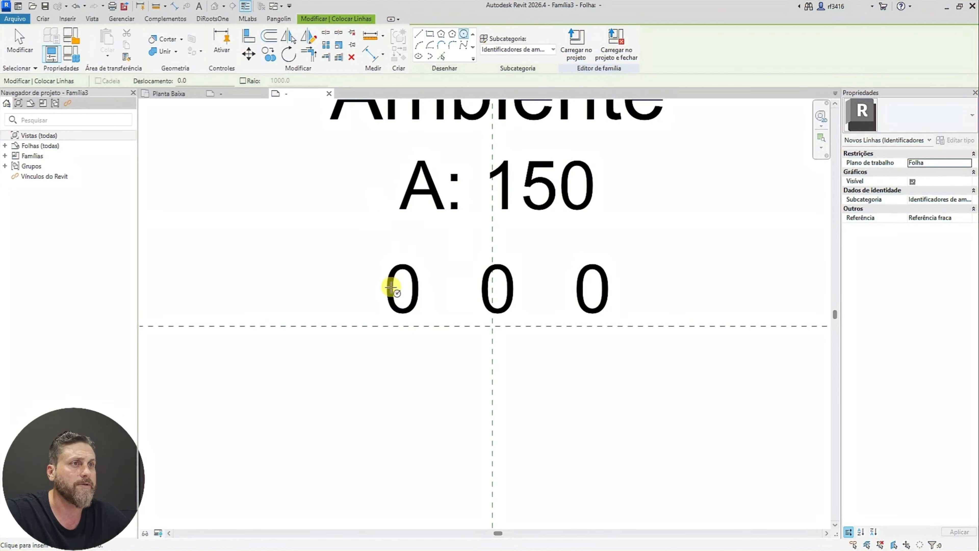
click(403, 291)
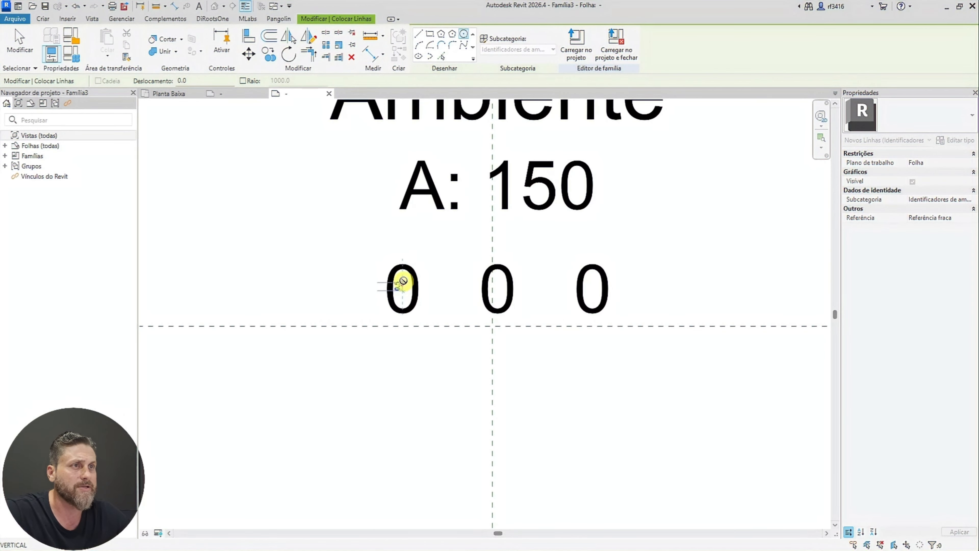
click(404, 252)
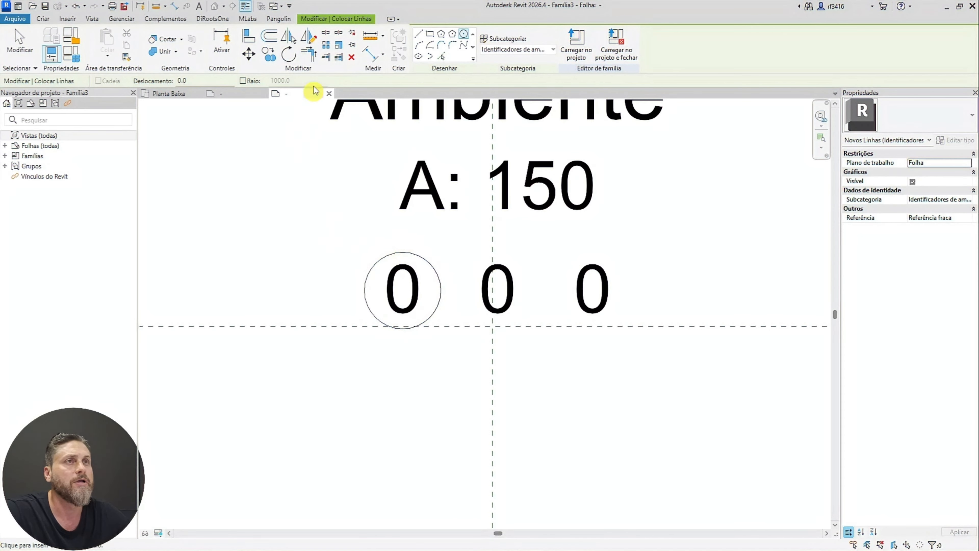
Draw a three-sided polygon with sides about 5.8 mm long, pointing upward near the middle finish value
click(441, 35)
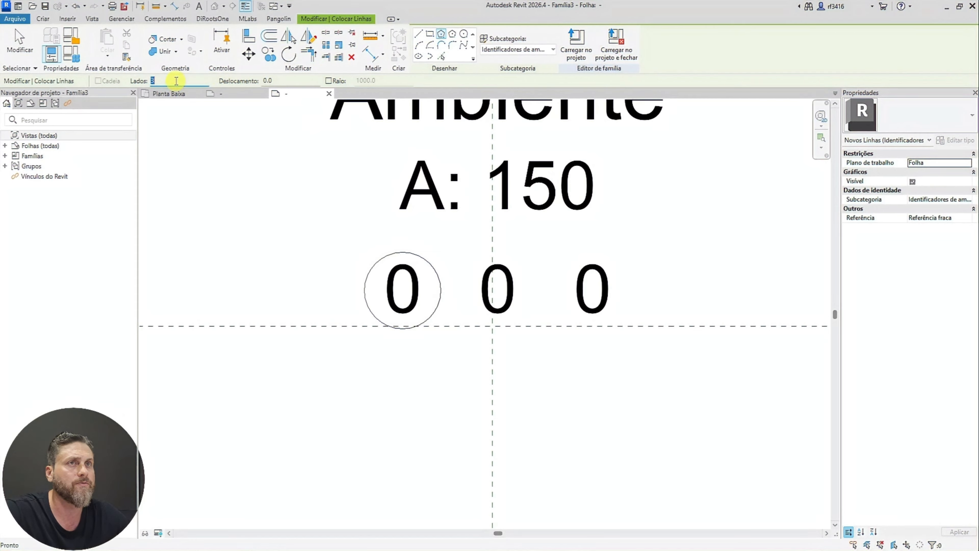
click(469, 316)
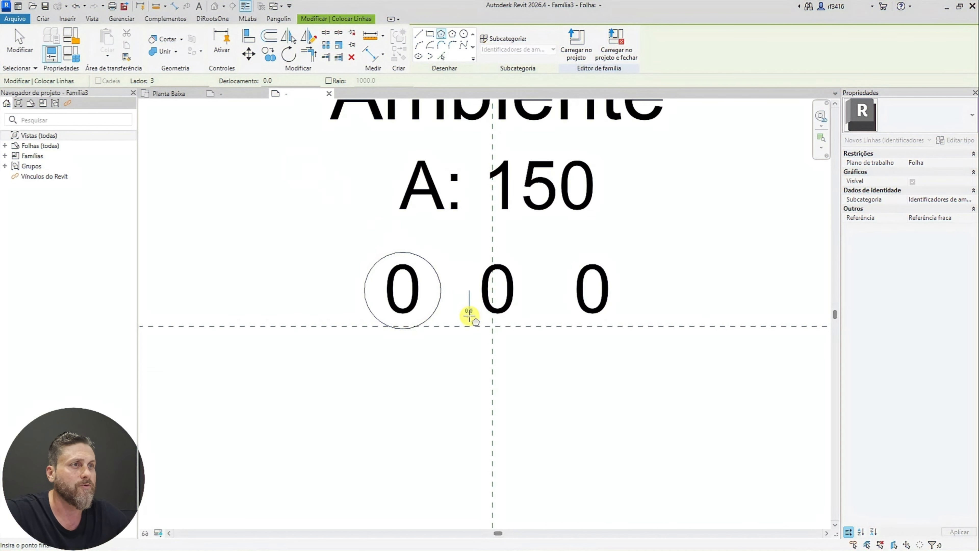
click(466, 264)
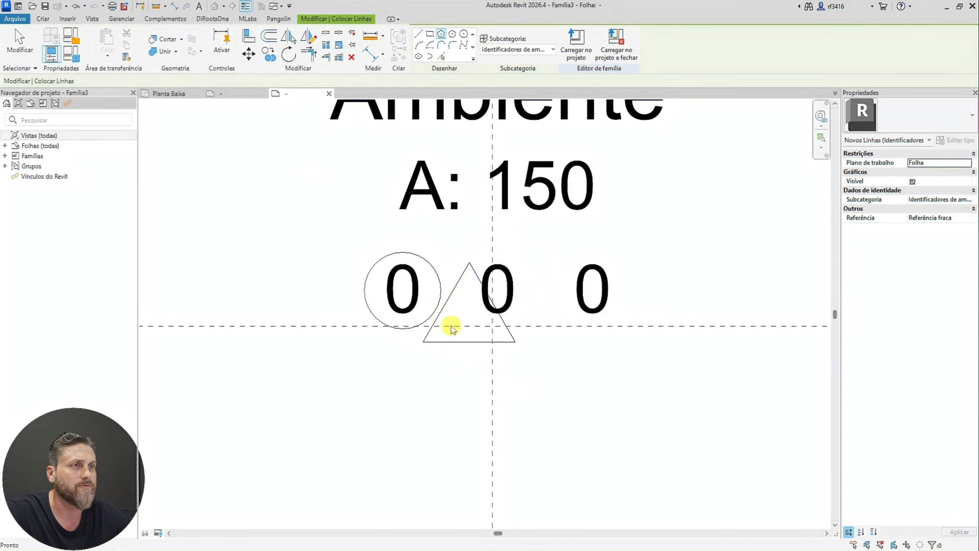
key(Escape)
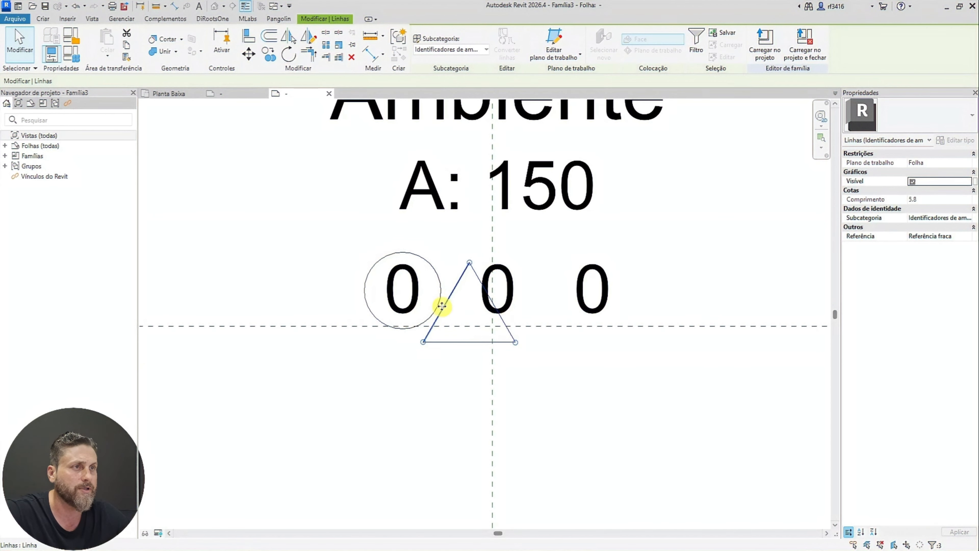
Move the whole triangle so that it is centred around the middle finish value
drag(447, 294, 477, 274)
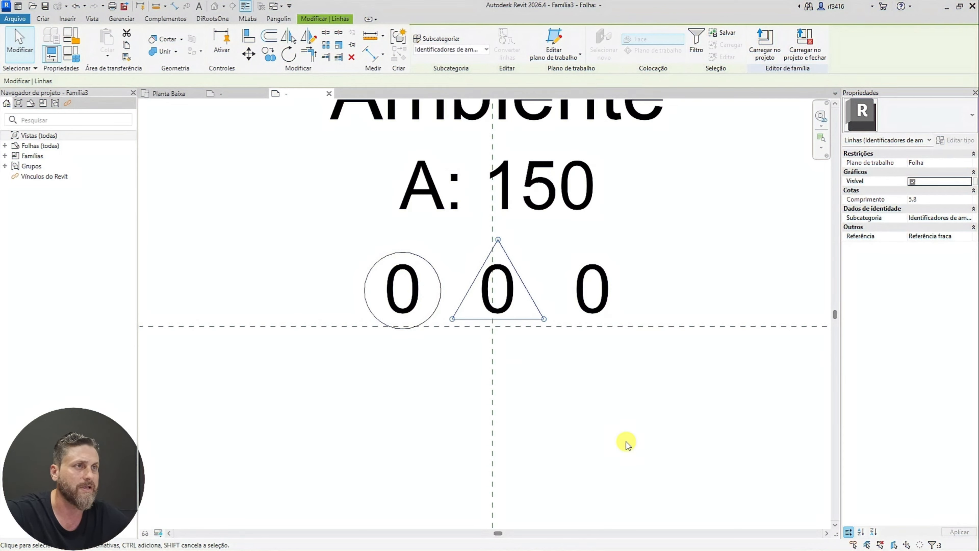
key(Left)
key(Right)
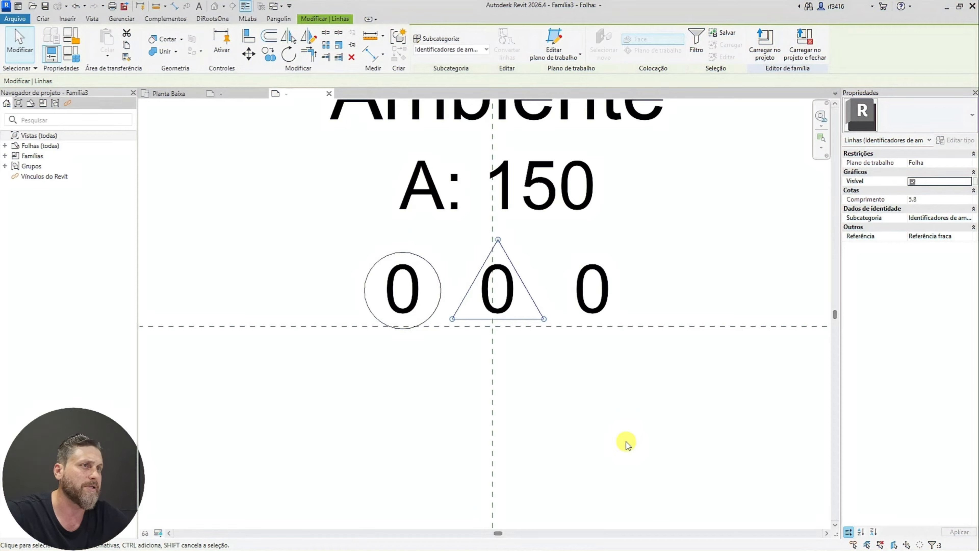
key(Escape)
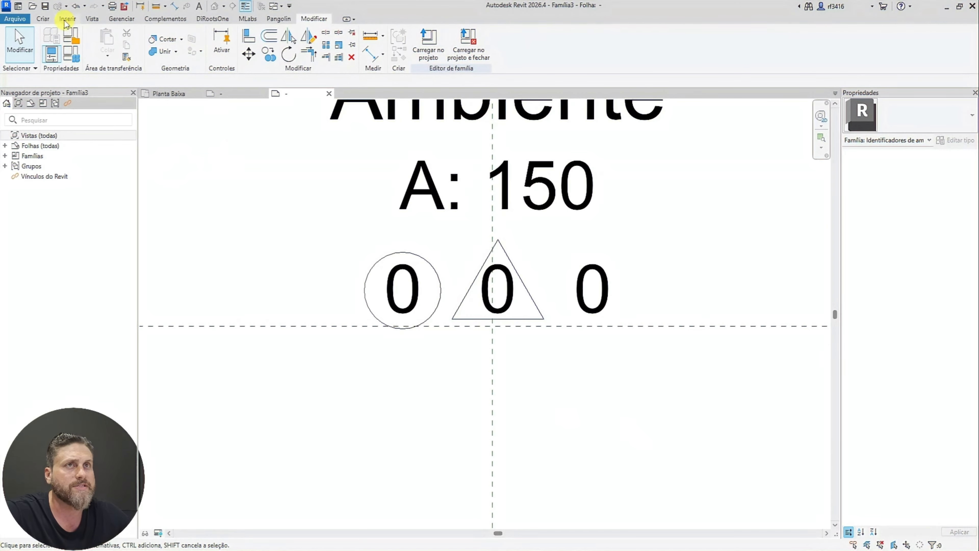
Draw a rectangle about 4.2 mm wide and 4.6 mm high around the third finish value, with its base level with the triangle's
click(43, 20)
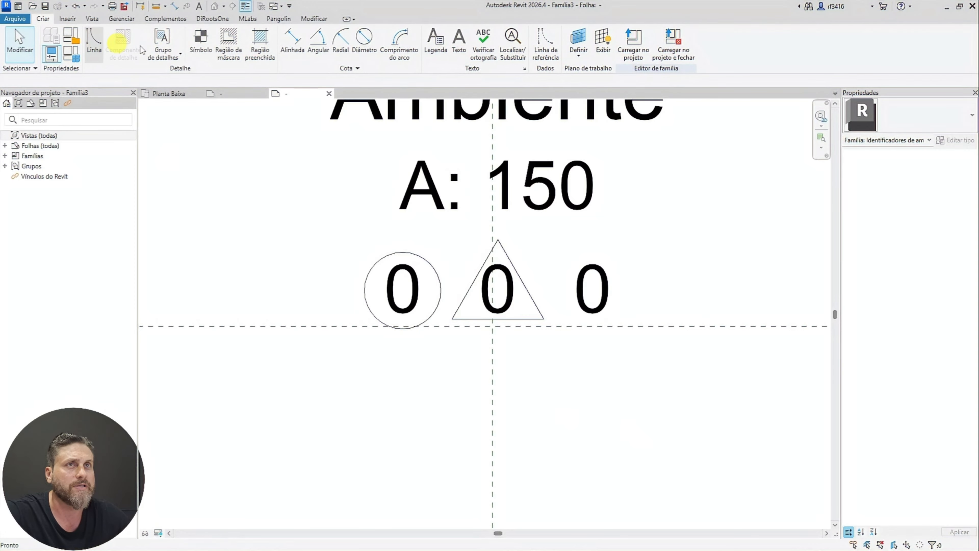
click(417, 42)
click(430, 34)
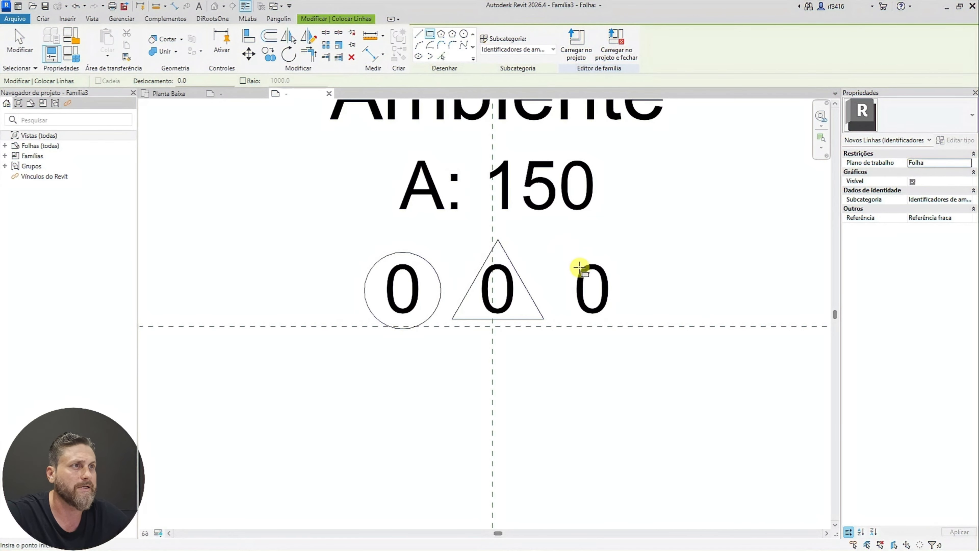
click(559, 246)
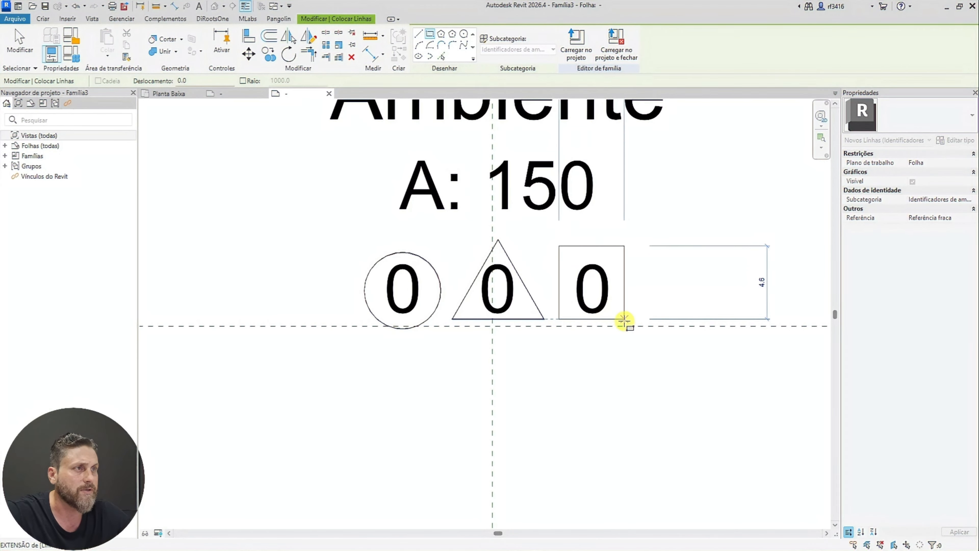
click(625, 317)
key(Escape)
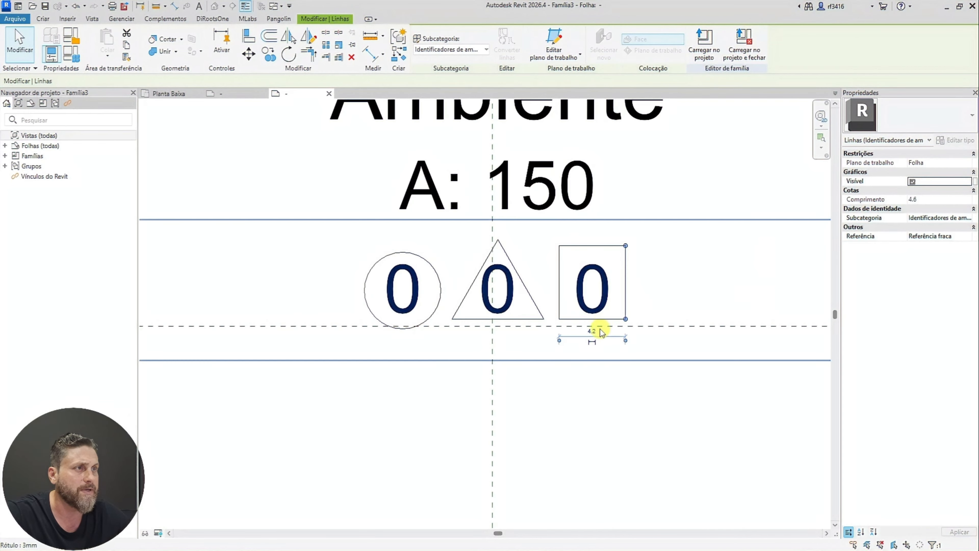
Set the height of the rectangle around the third finish value to 4.2 mm by moving its upper edge
click(584, 247)
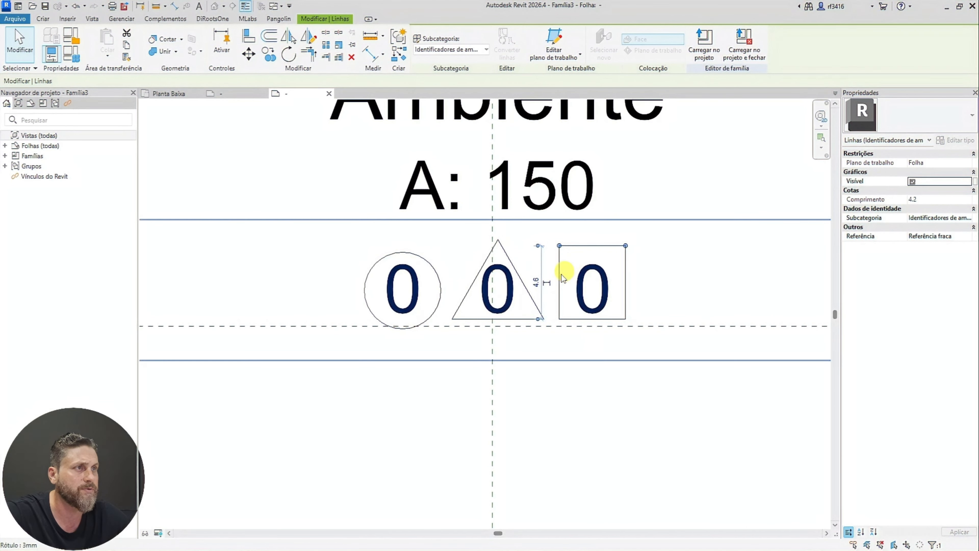
click(536, 282)
text(4.2)
key(Return)
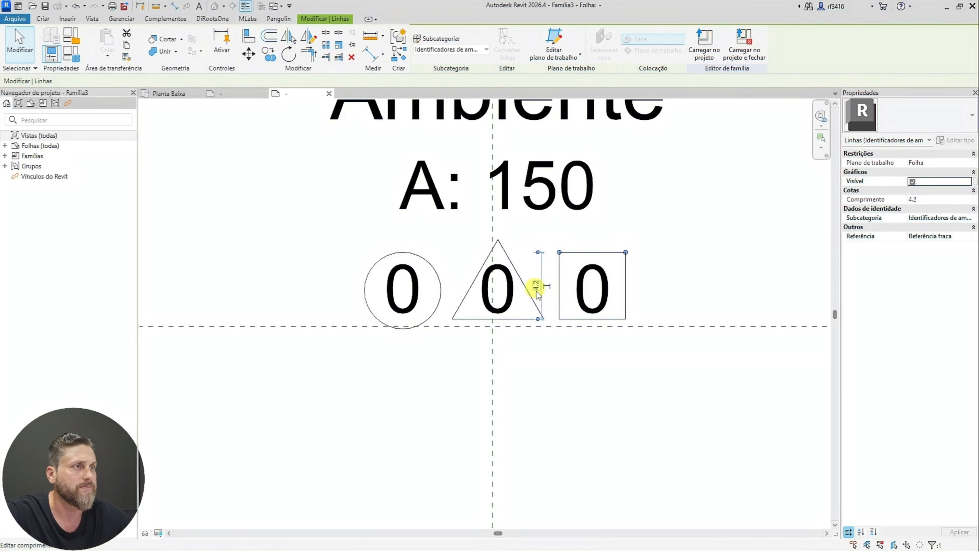
key(Escape)
Combine the triangle's three lines into a detail group, keeping the default group name
scroll(448, 356, down, 2)
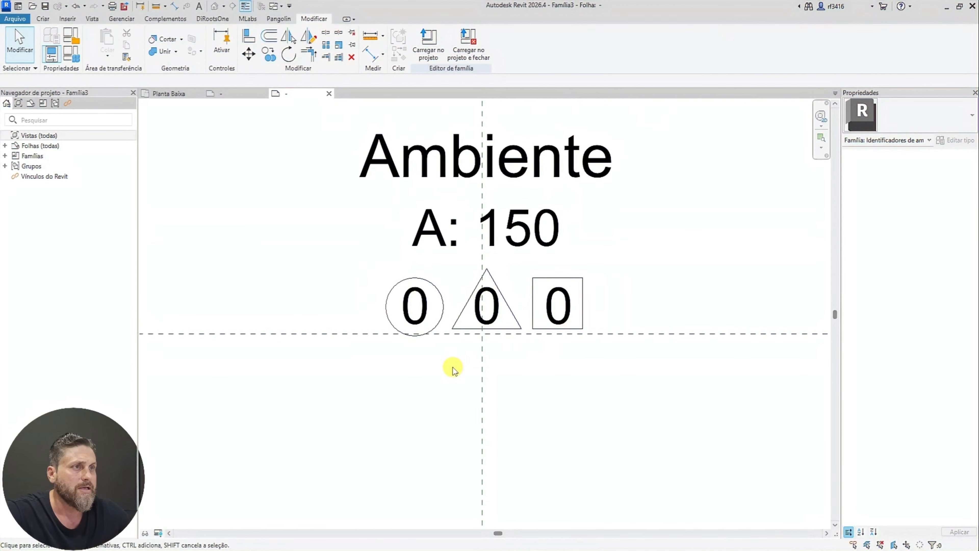
key(Tab)
click(494, 329)
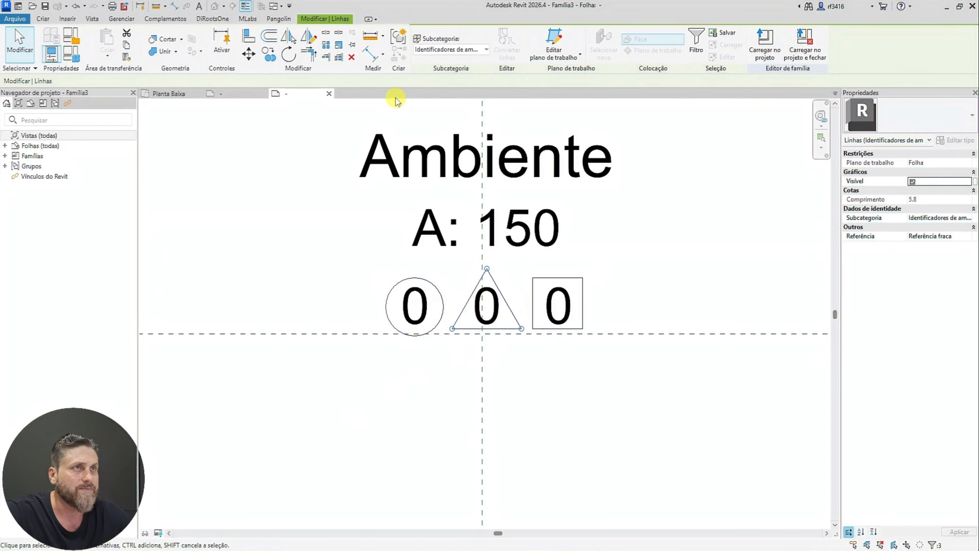
click(399, 38)
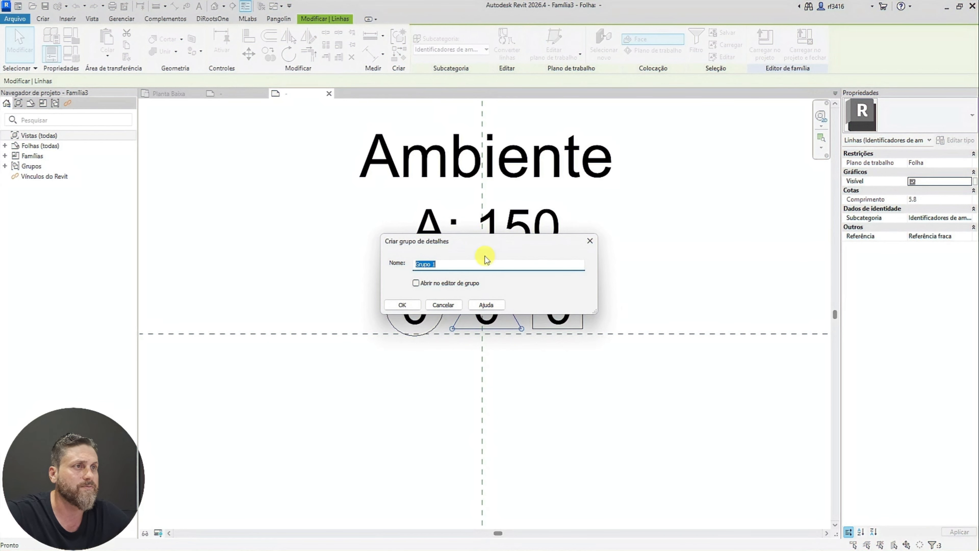
key(Return)
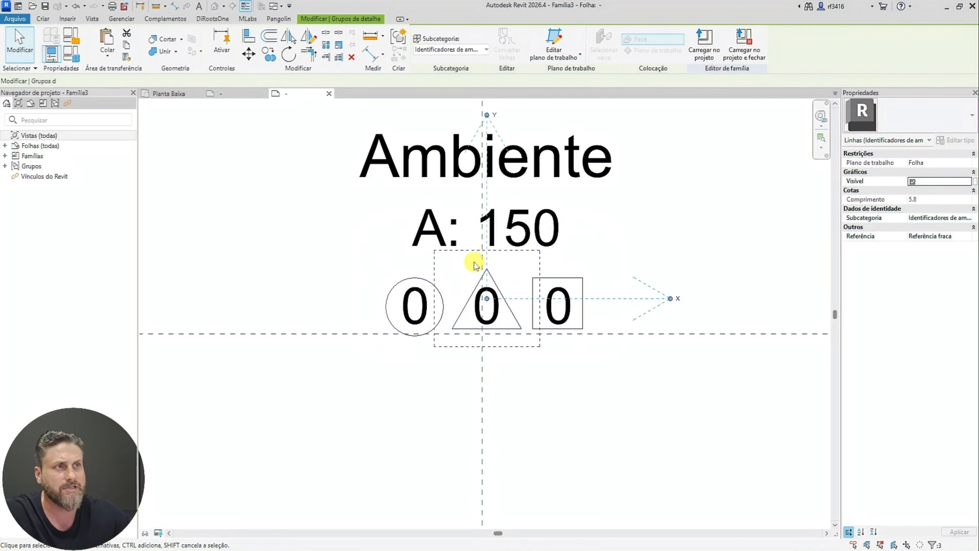
Combine the four lines of the rectangle around the third finish value into a detail group, keeping the default group name
click(547, 277)
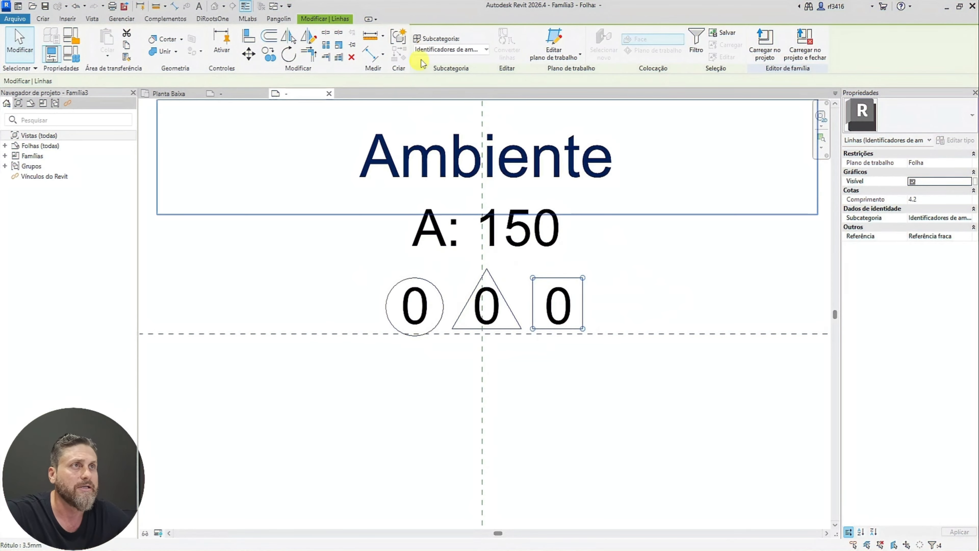
click(399, 38)
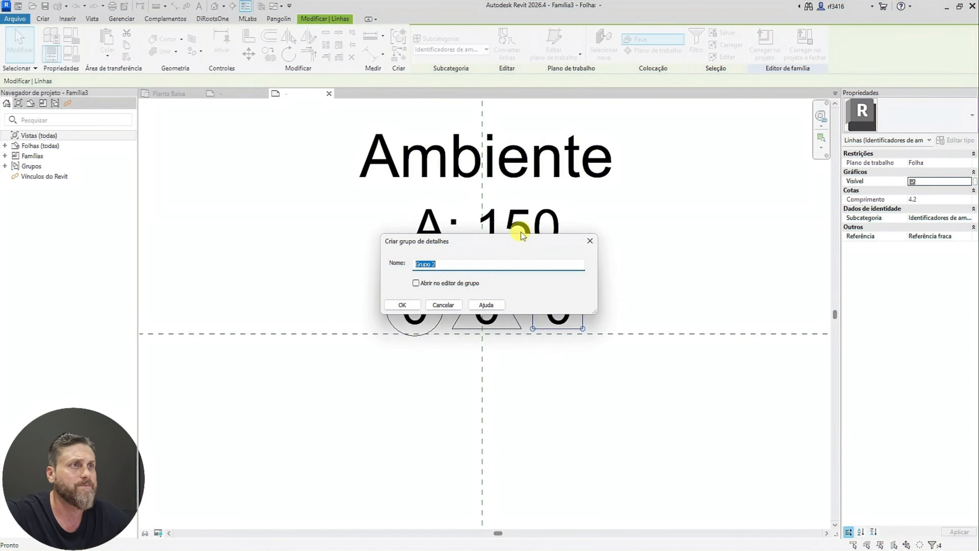
click(402, 304)
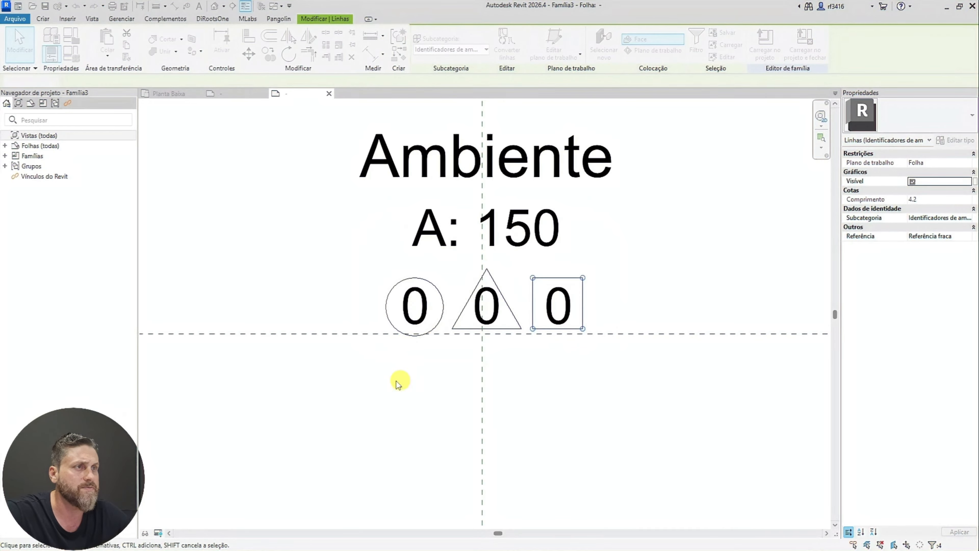
Align the circle, triangle group, rectangle group and finish-value label with Align Middle, then try Align Center and undo it
click(366, 306)
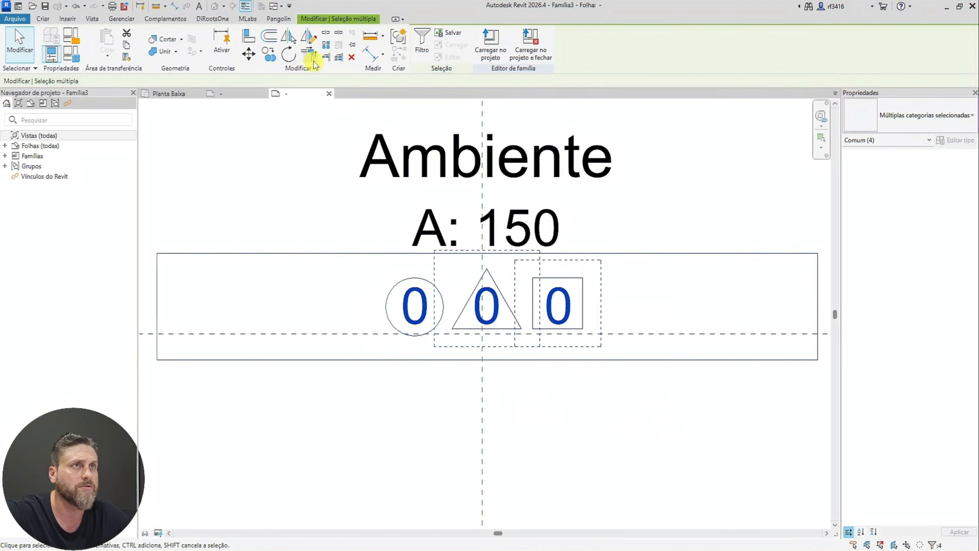
click(174, 18)
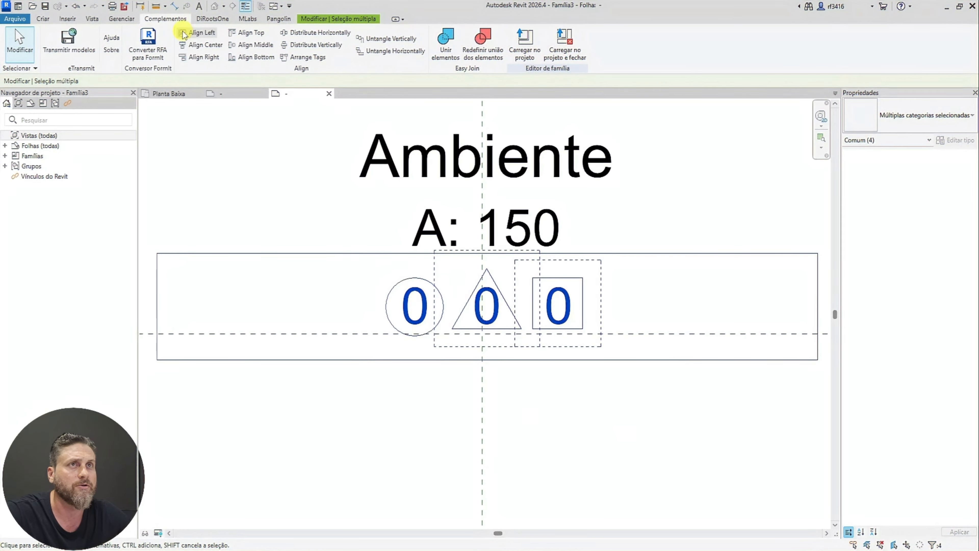
click(242, 45)
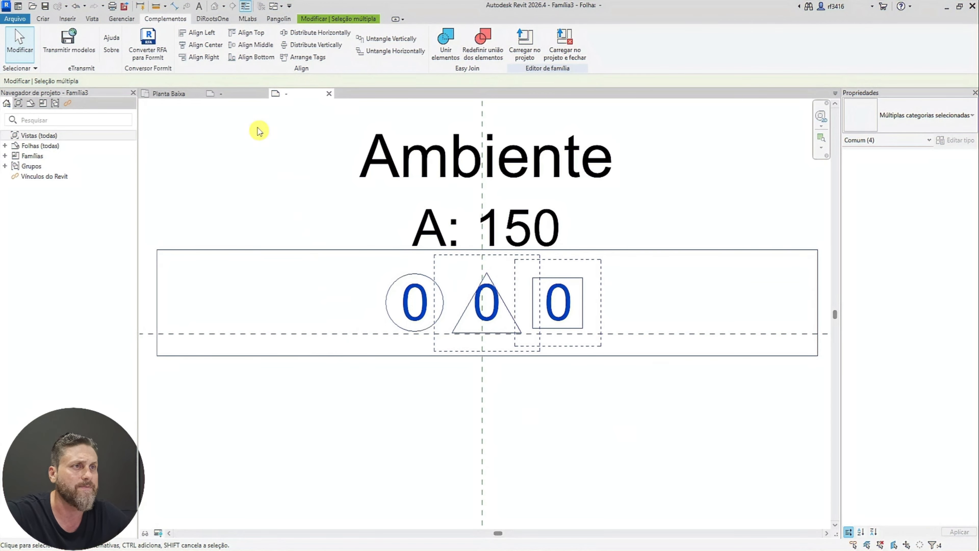
click(201, 45)
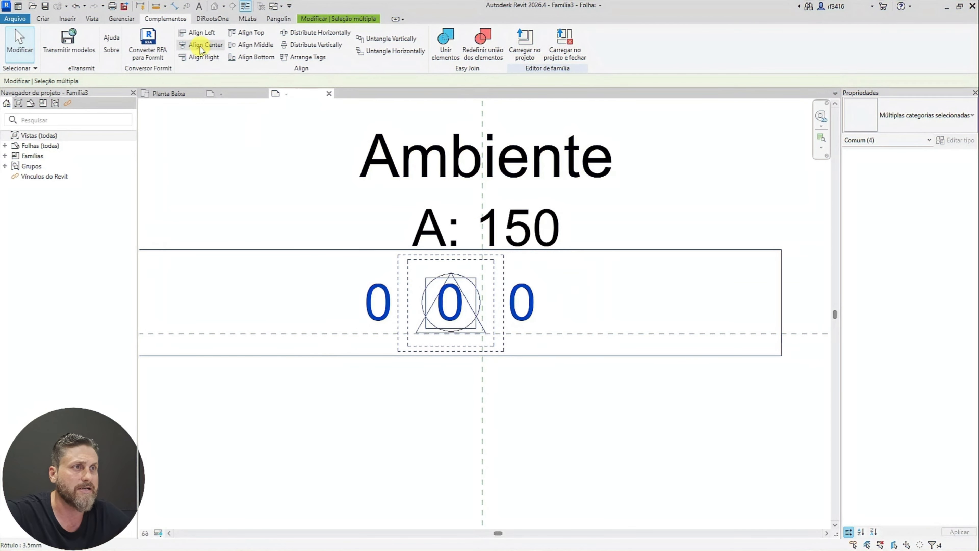
key(ctrl+z)
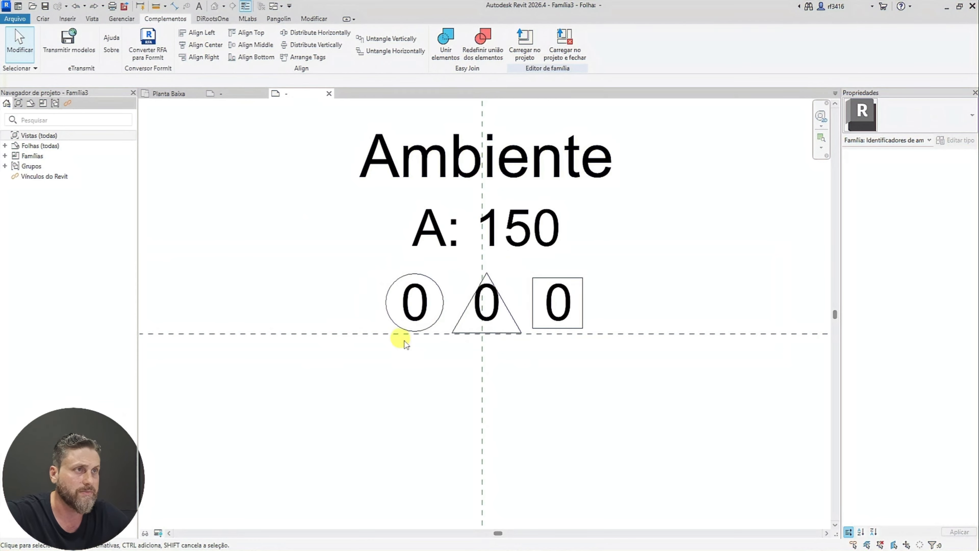
Nudge the triangle group upward in small increments until its base sits slightly above the base of the neighbouring rectangle
scroll(504, 351, up, 1)
scroll(505, 352, up, 1)
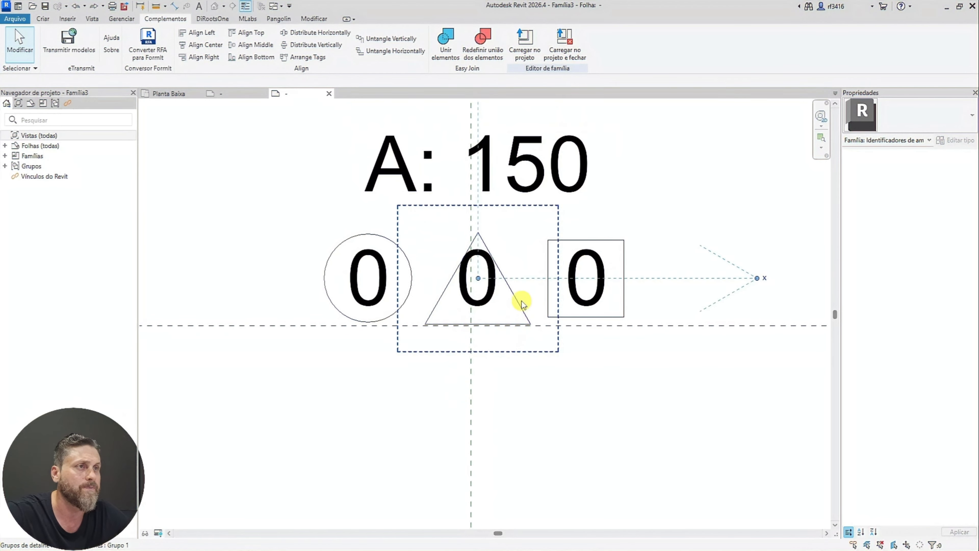
click(521, 301)
key(Up)
key(Up)
key(Up)
key(Up)
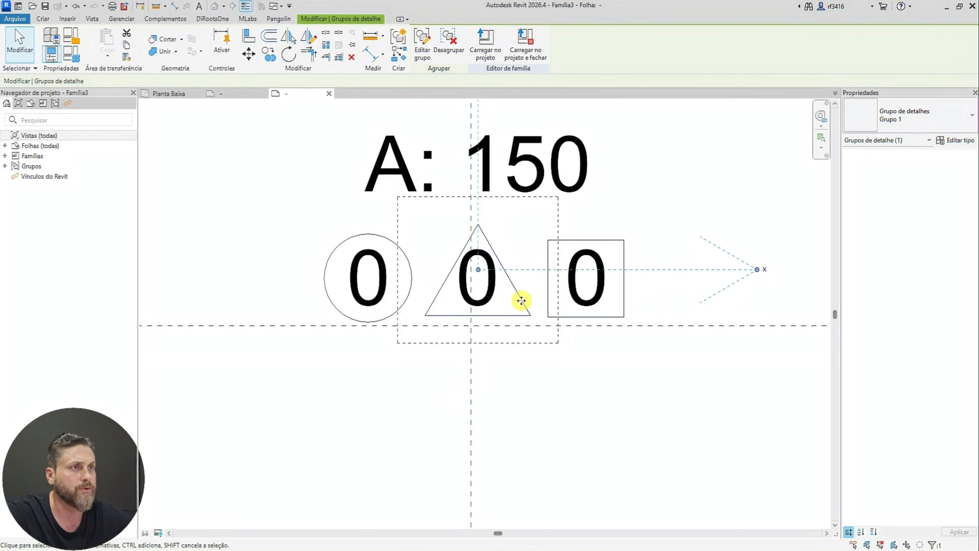
key(Up)
key(Up)
key(Up)
click(654, 311)
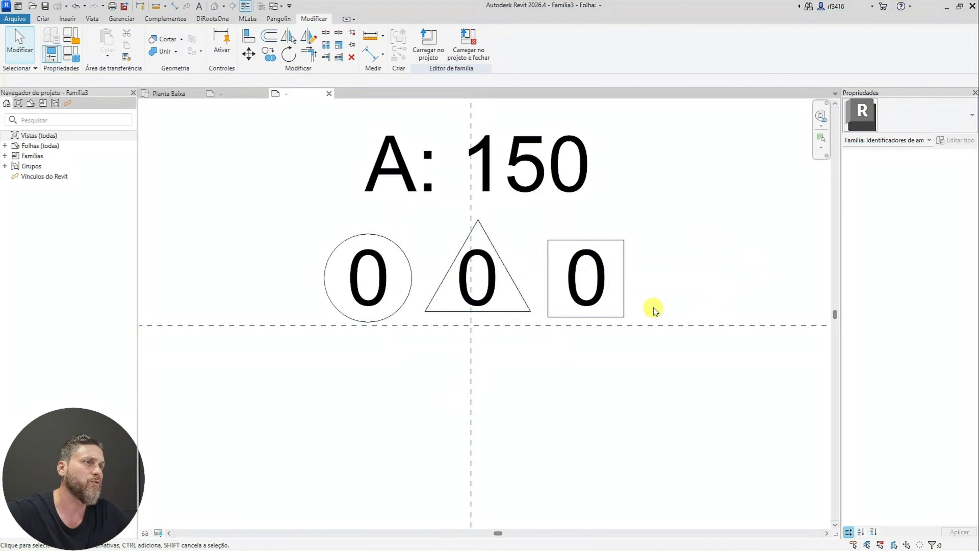
Ungroup both the triangle and the rectangle detail groups around the finish values
click(487, 234)
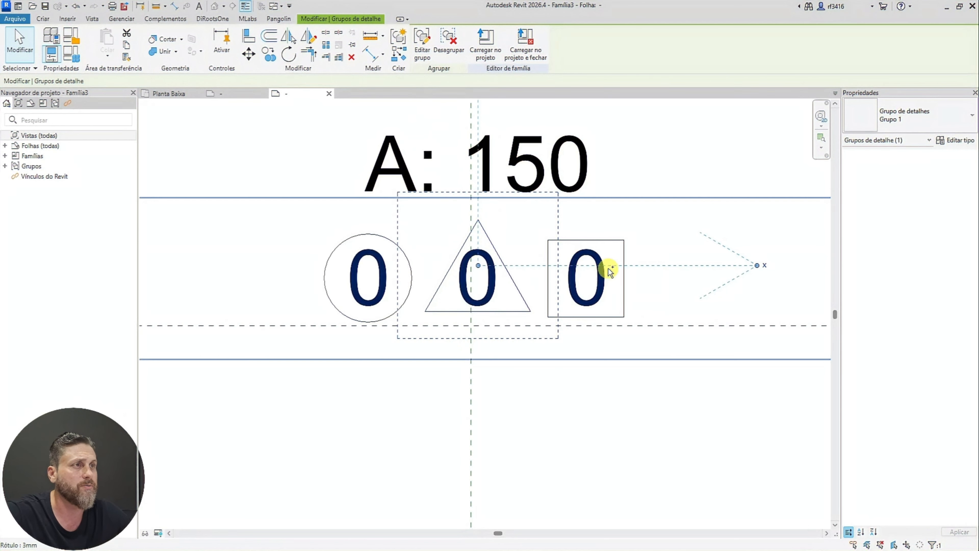
ctrl+click(621, 257)
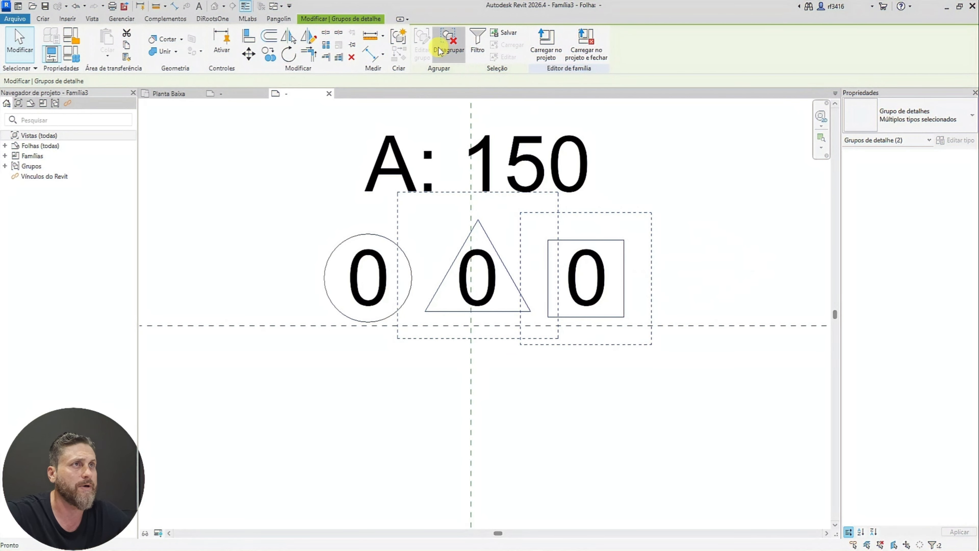
click(449, 49)
click(588, 437)
Load the updated tag family into the Curso Revit Fast project, checking the placed tag before returning to the family
scroll(465, 365, down, 2)
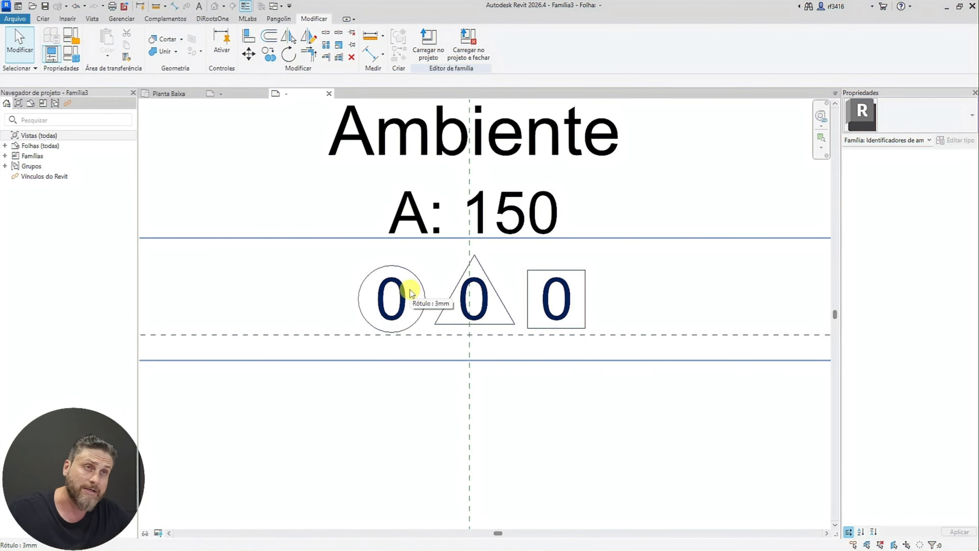
click(424, 48)
click(461, 356)
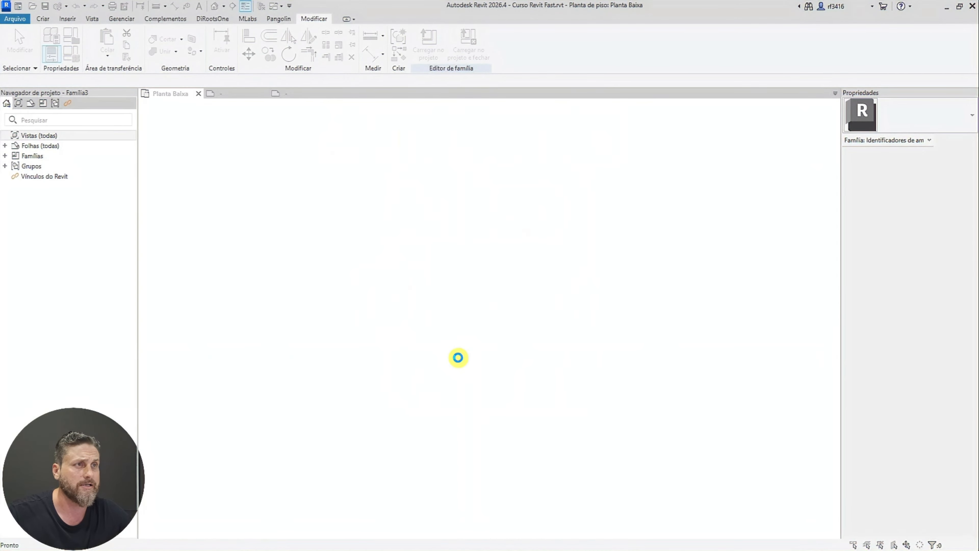
click(457, 279)
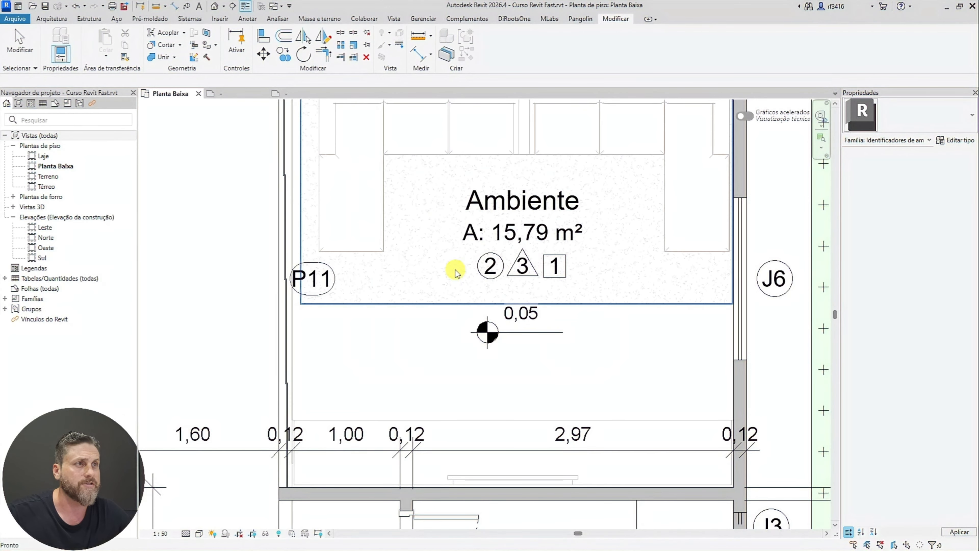
scroll(551, 291, up, 2)
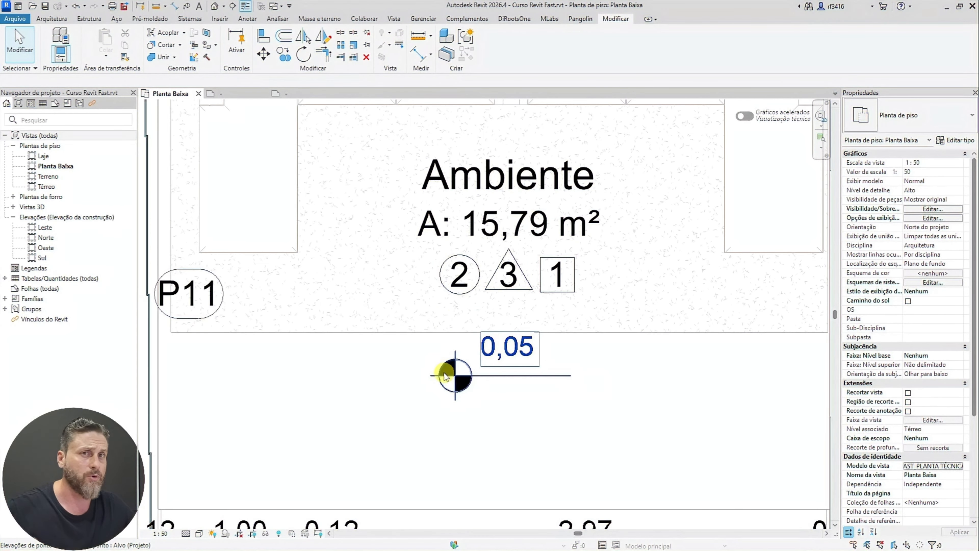
click(305, 93)
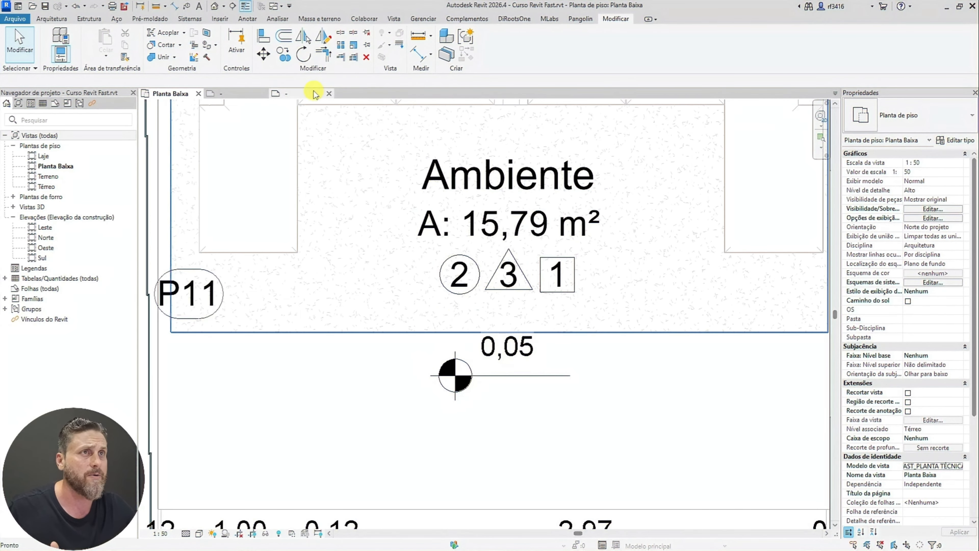
drag(634, 400, 332, 304)
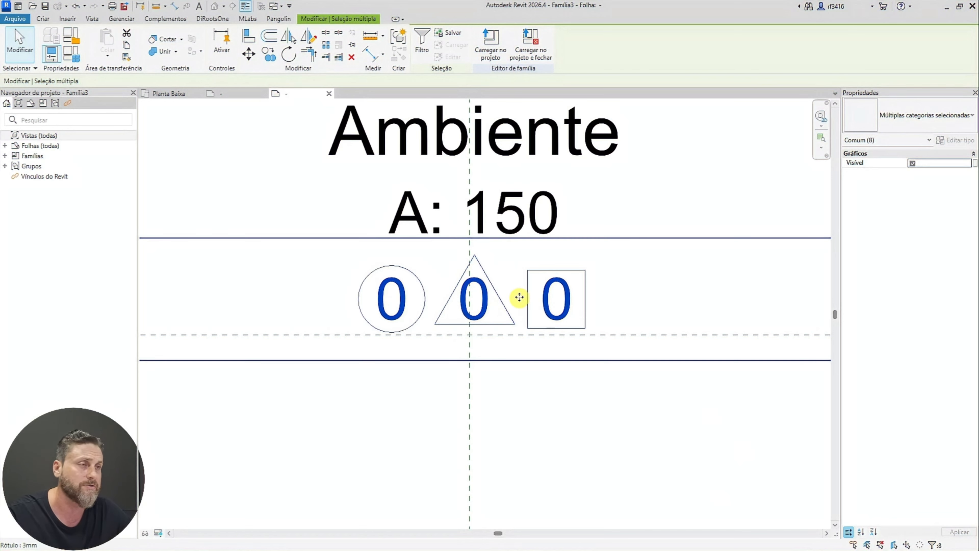
drag(711, 437, 287, 280)
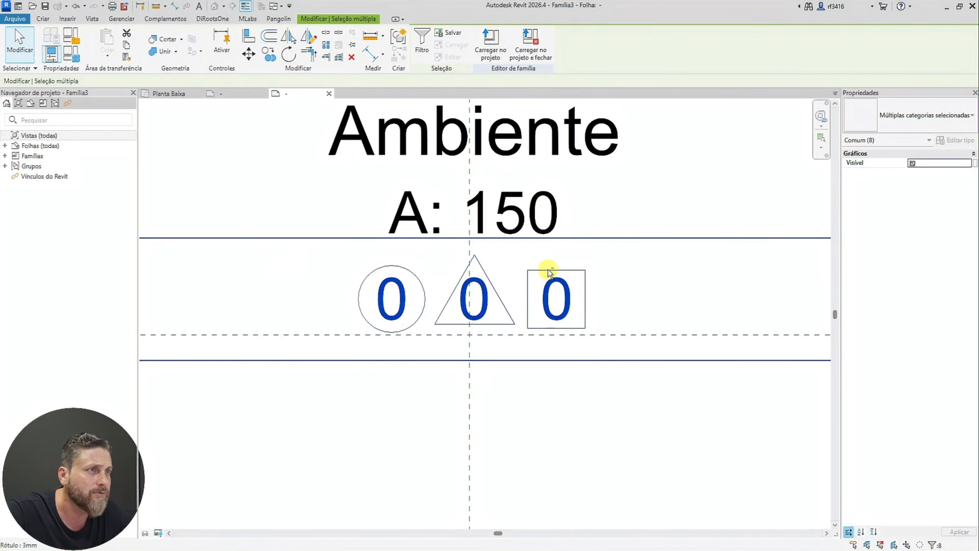
click(599, 429)
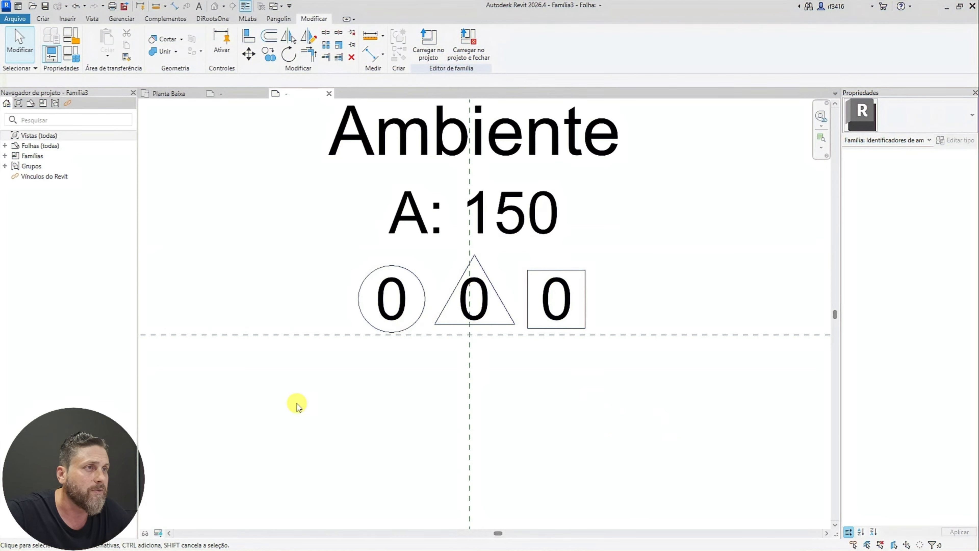
Link the visibility of the symbol lines and the finish-value label to a new type parameter, ID Acabamento, grouped under Visibilidade
drag(271, 424, 601, 232)
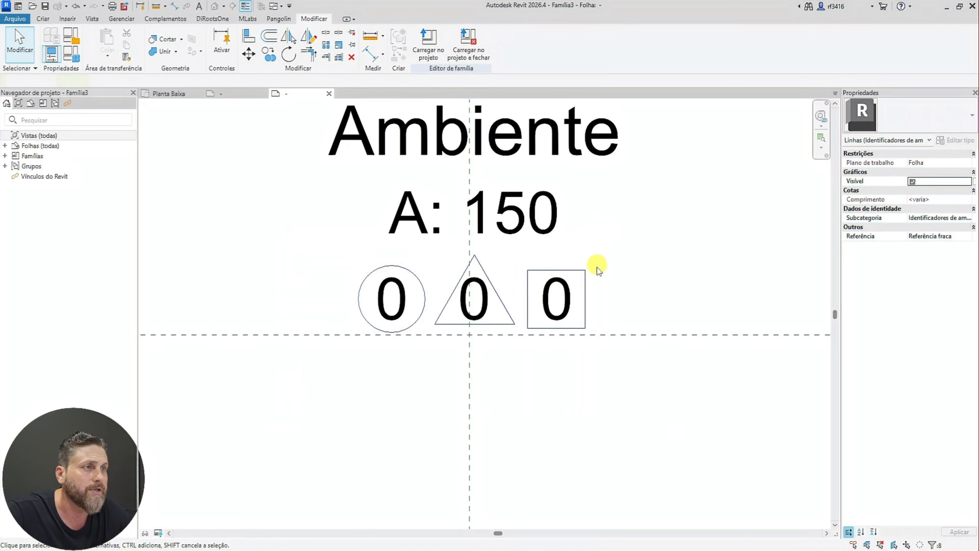
ctrl+click(570, 301)
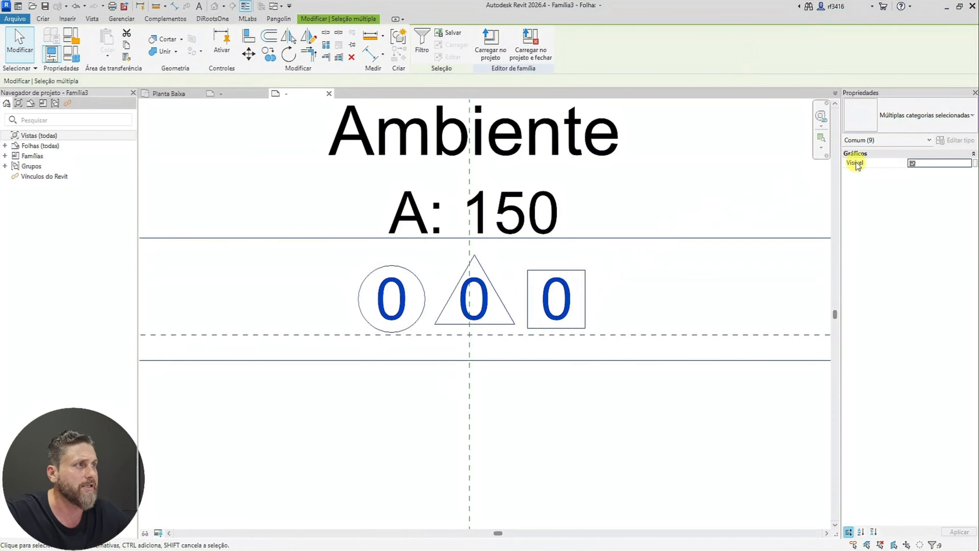
mouse_move(855, 165)
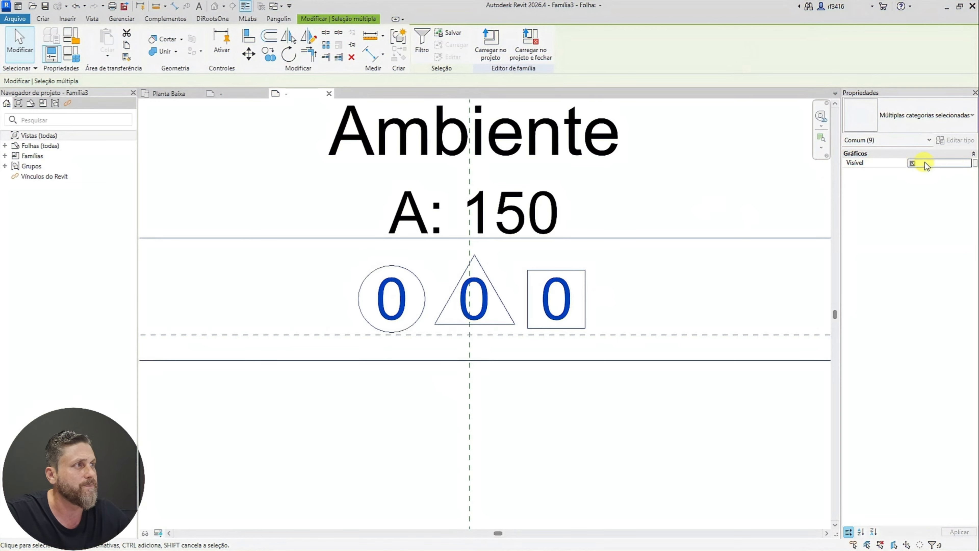
click(974, 163)
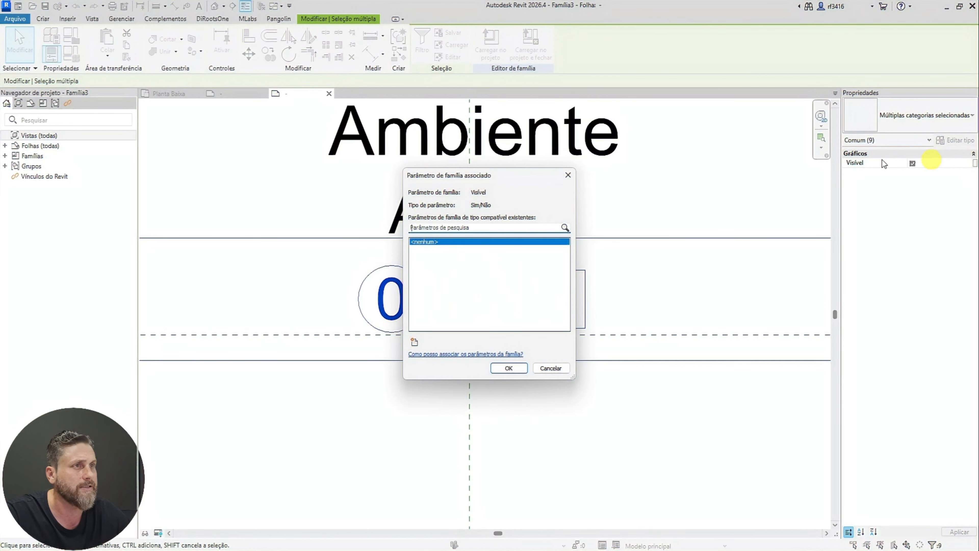
click(414, 342)
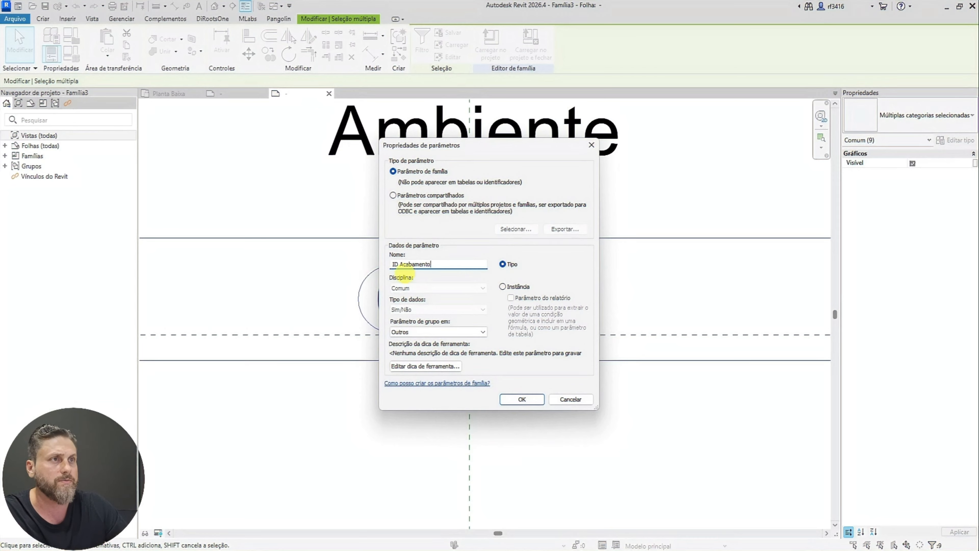
click(407, 331)
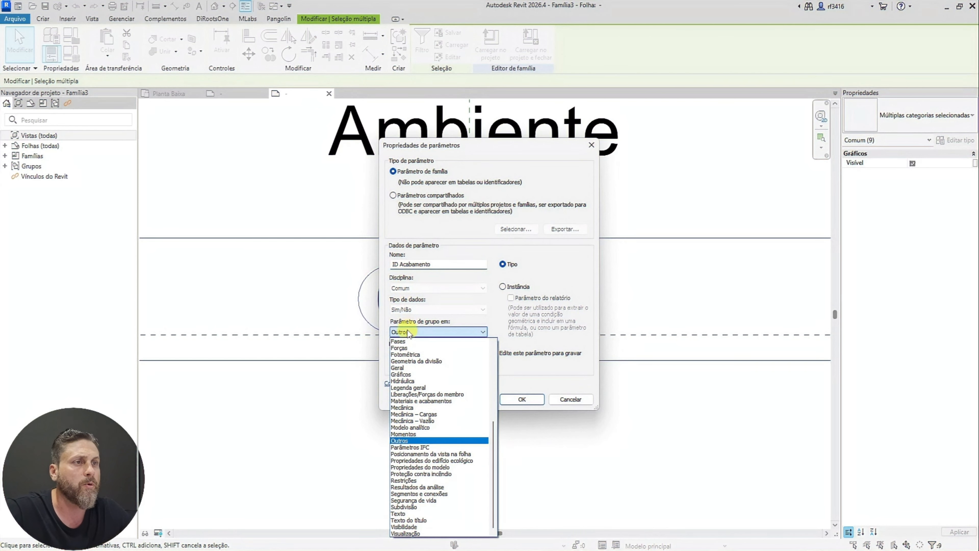
click(408, 526)
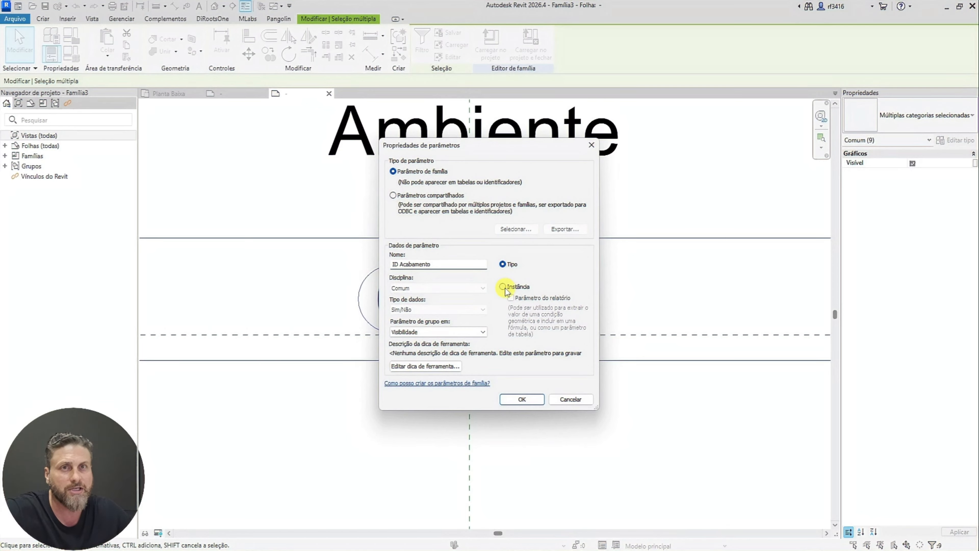
click(537, 401)
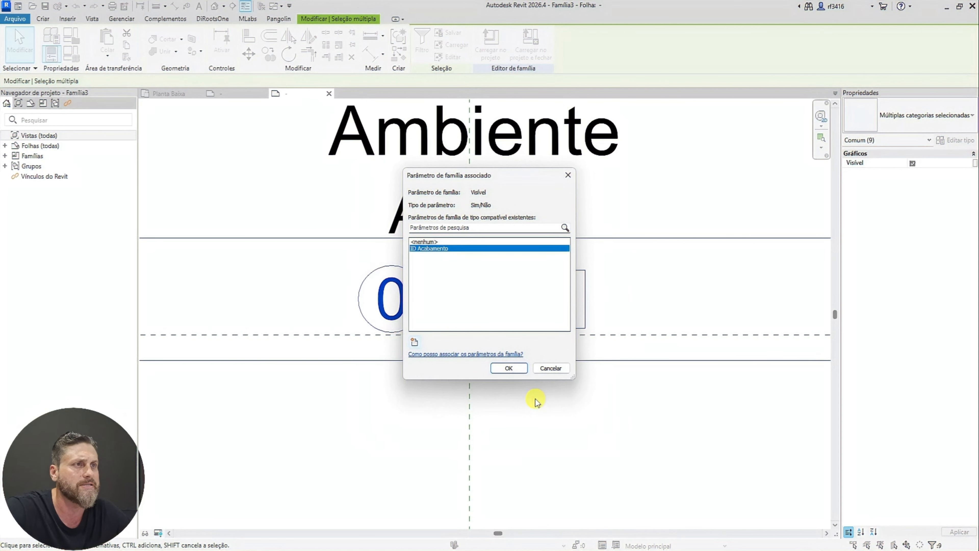
click(509, 367)
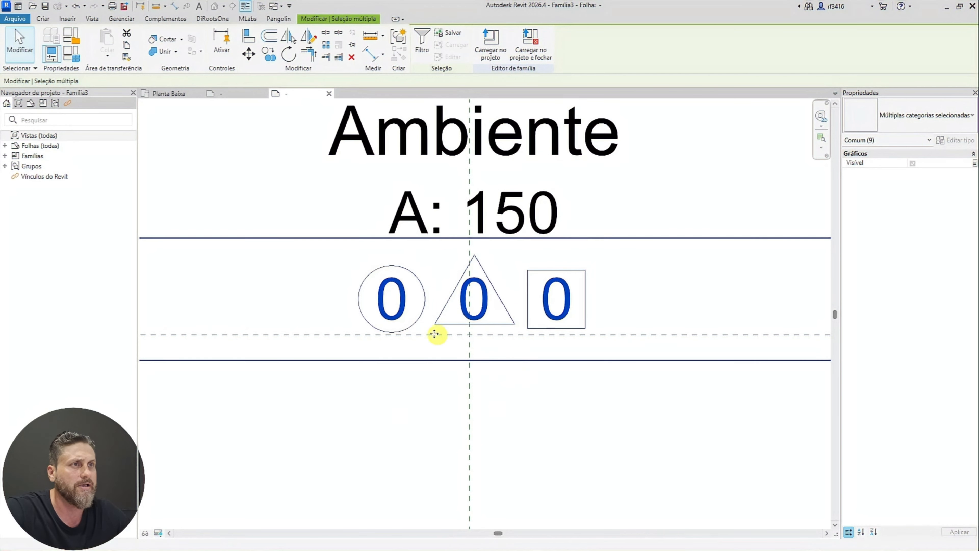
click(542, 437)
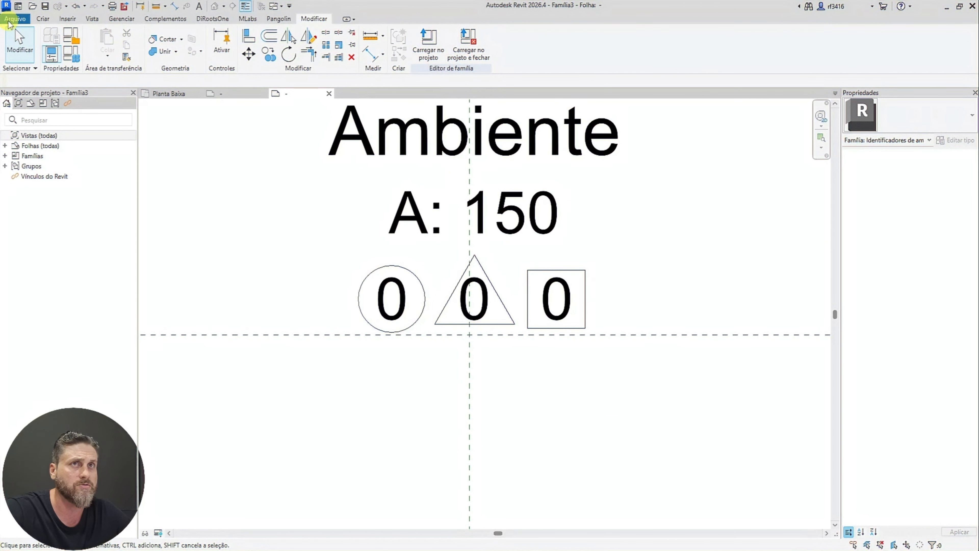
Save the tag family in the Documentos folder as ID Ambiente Revit Fast
click(9, 21)
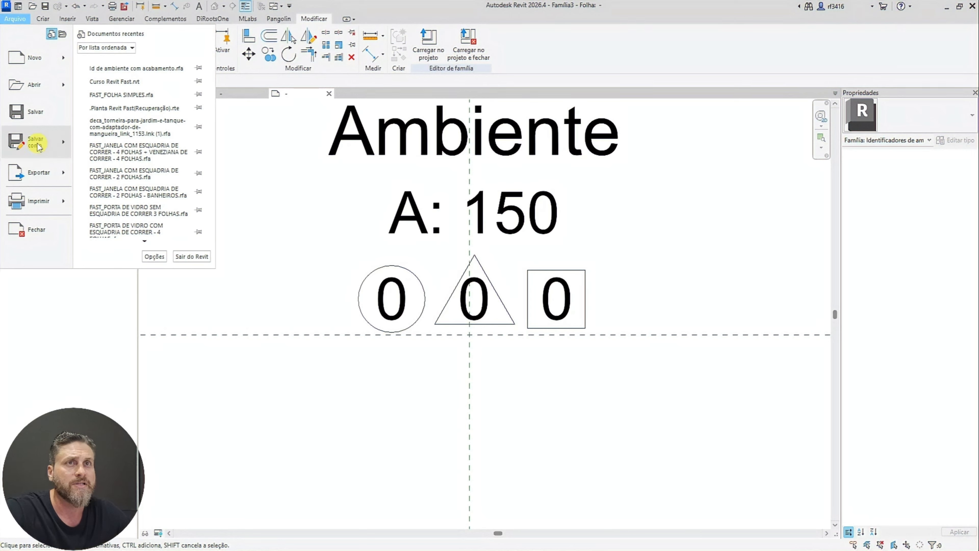
mouse_move(39, 141)
click(148, 135)
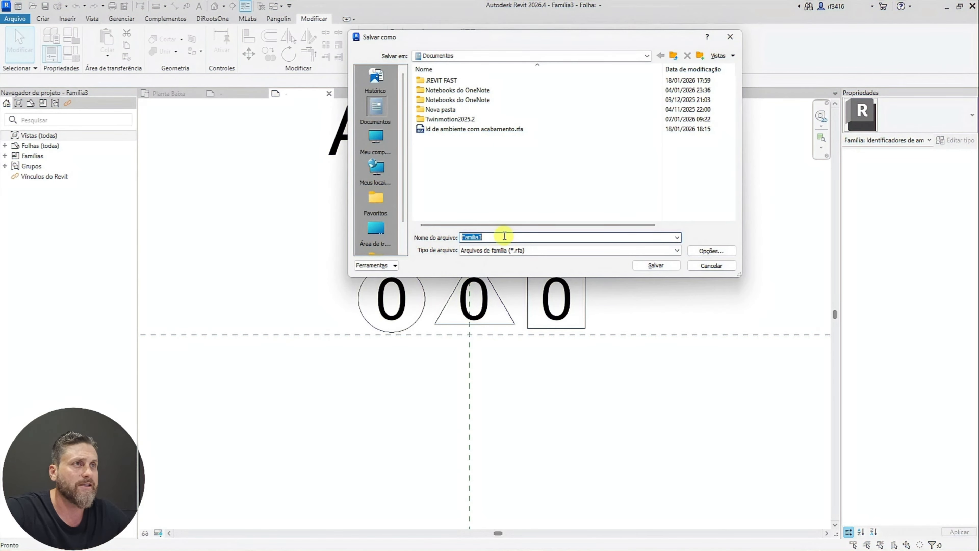
text(ID)
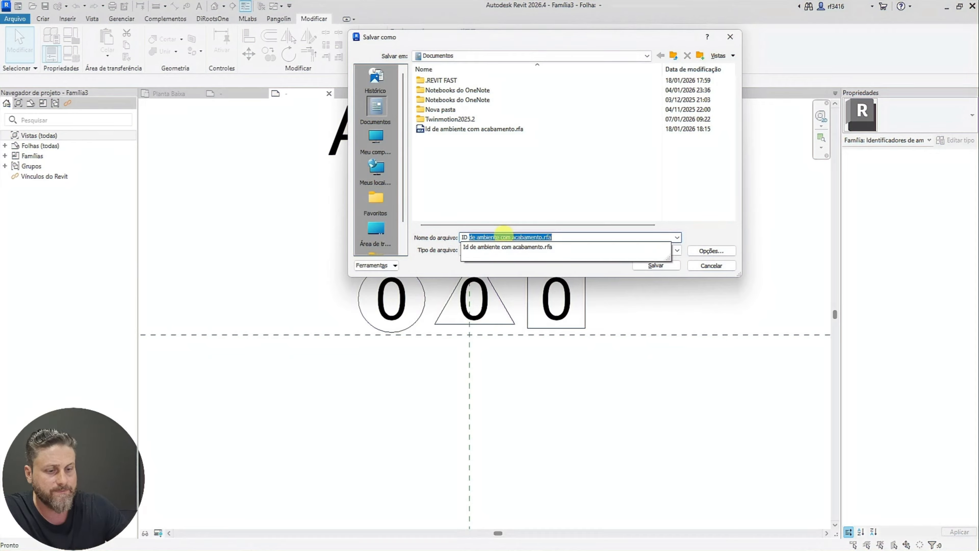
text( Ambiente Revit Fast)
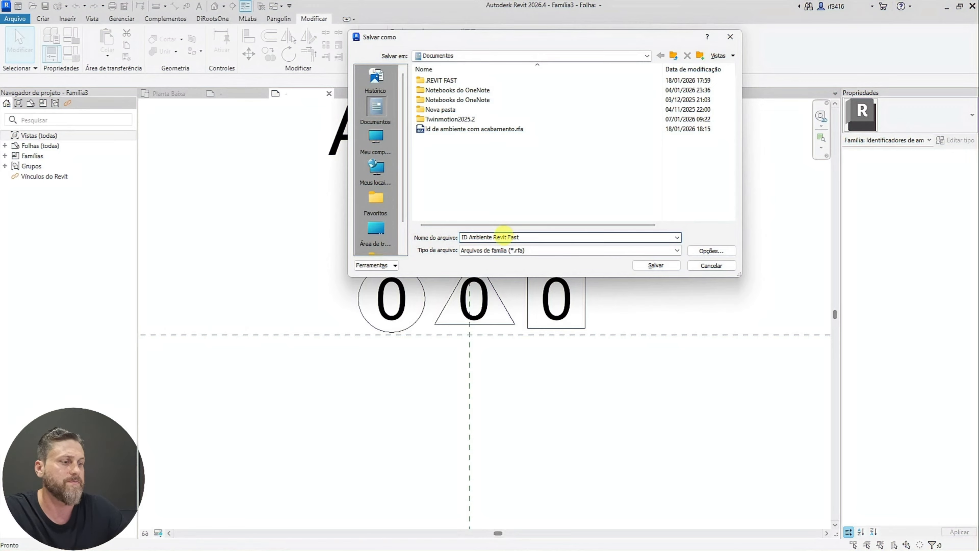
key(Return)
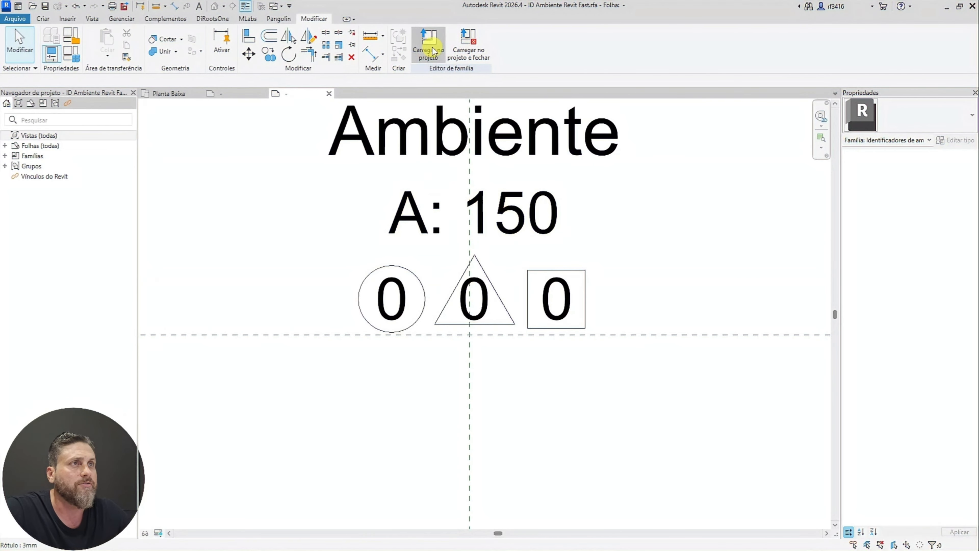
Load the ID Ambiente Revit Fast family into the Curso Revit Fast project without placing another tag
click(432, 50)
click(465, 356)
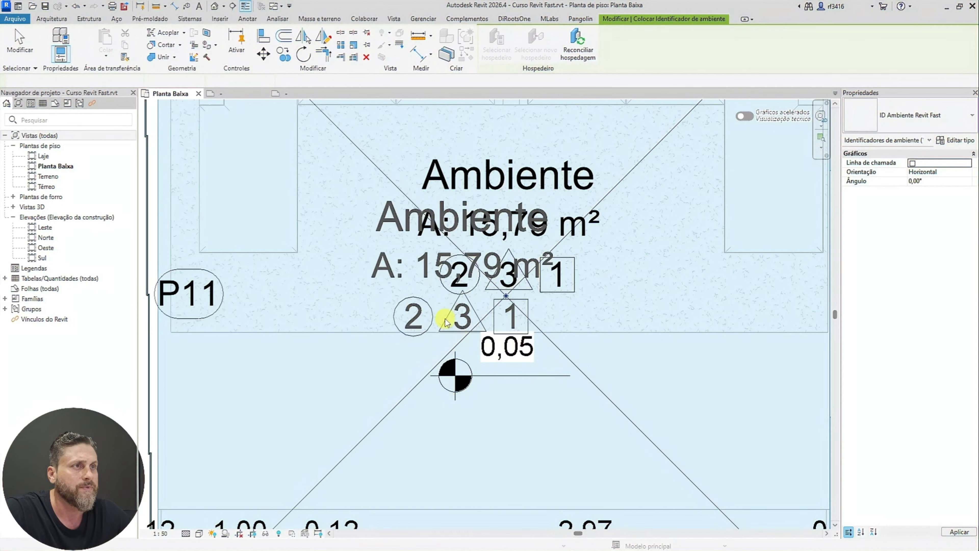
scroll(447, 343, down, 3)
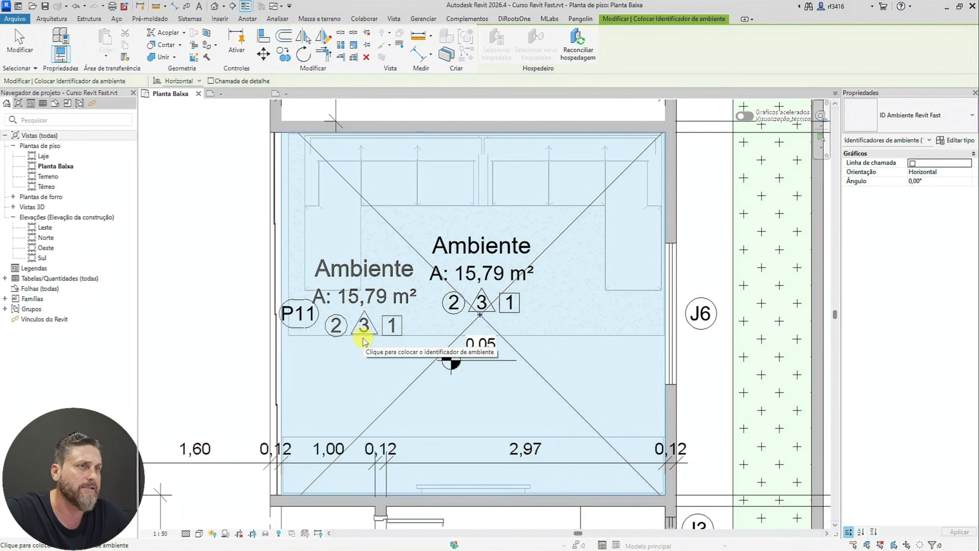
scroll(415, 272, down, 4)
middle_drag(418, 262, 430, 461)
scroll(468, 295, up, 3)
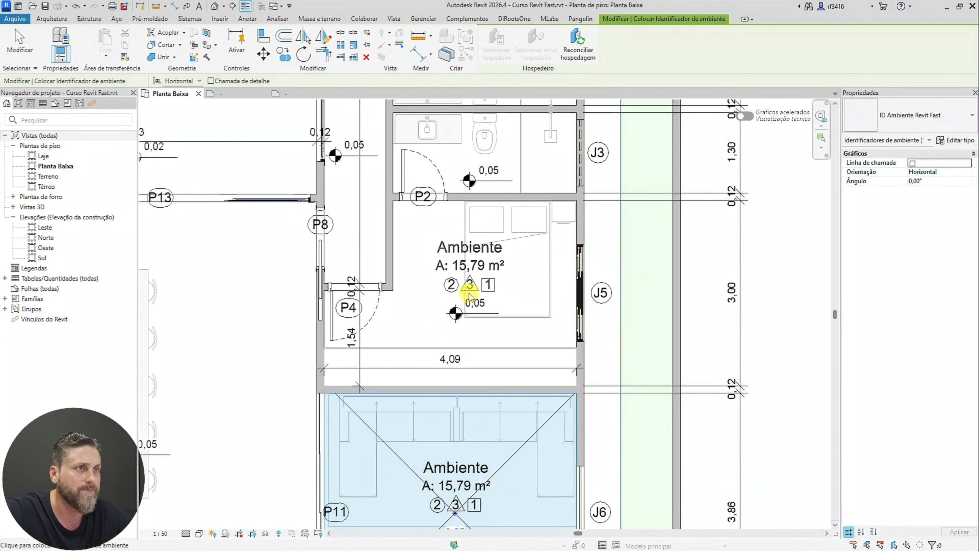
key(Escape)
middle_drag(462, 475, 465, 366)
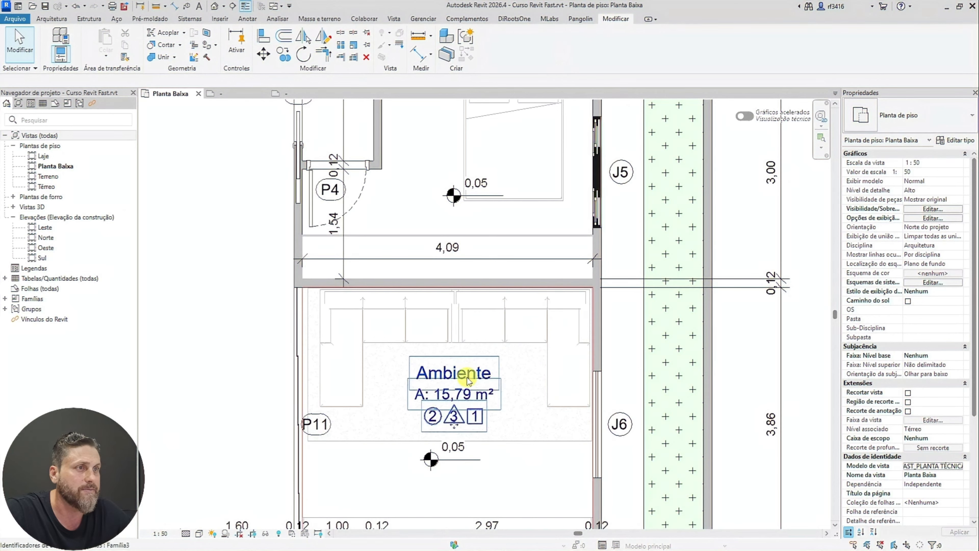
Switch the living room's existing room tag to the ID Ambiente Revit Fast type
click(459, 372)
click(934, 126)
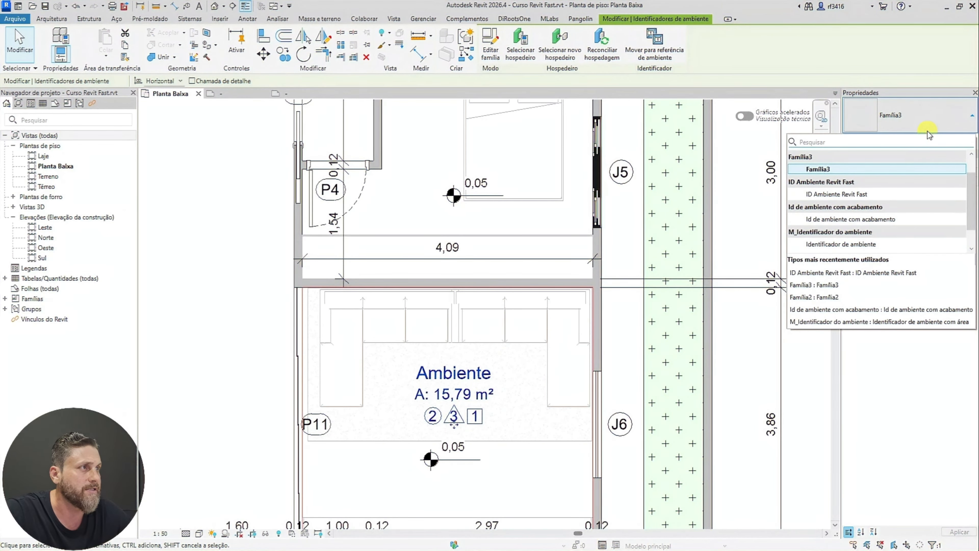
click(865, 194)
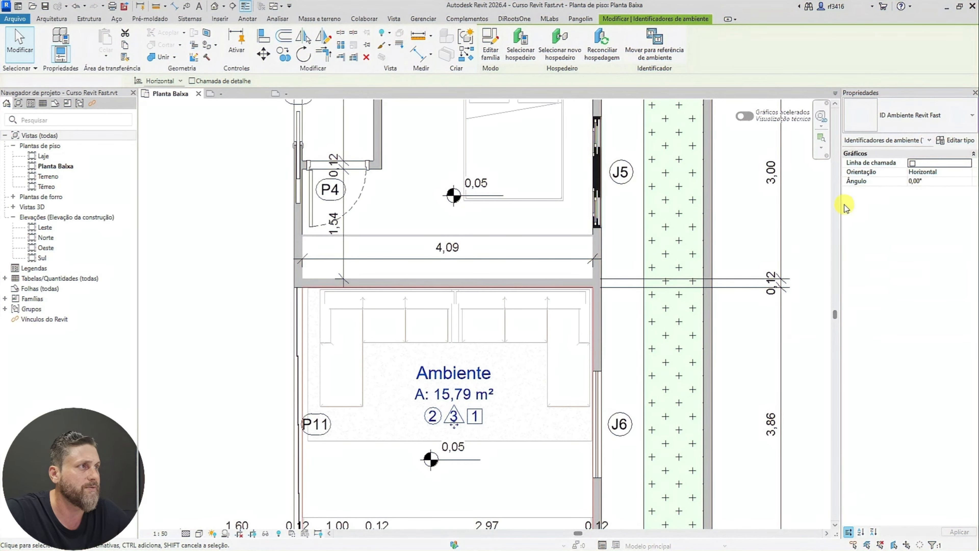
scroll(431, 459, up, 2)
key(Escape)
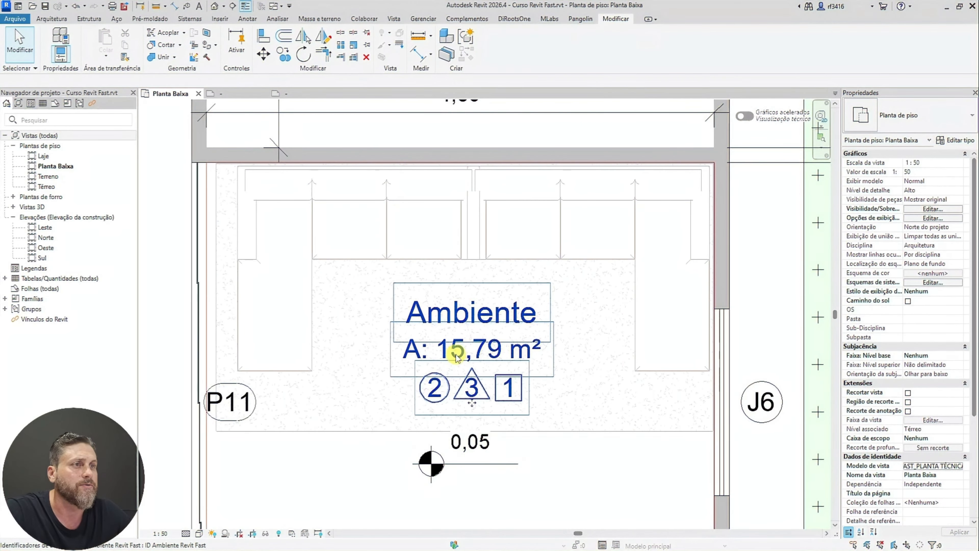
Turn off the ID Acabamento visibility parameter in the living room tag's type properties and check the plan
click(456, 357)
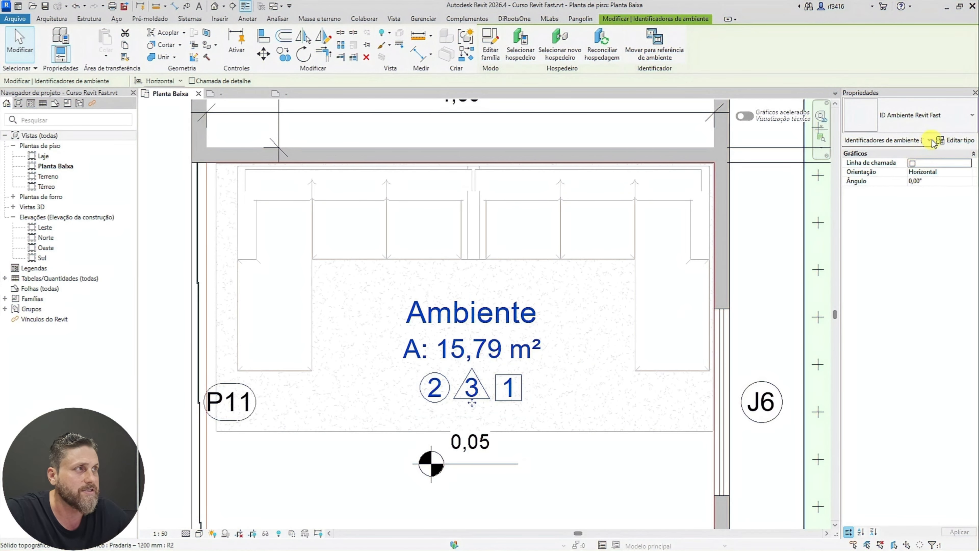
click(960, 141)
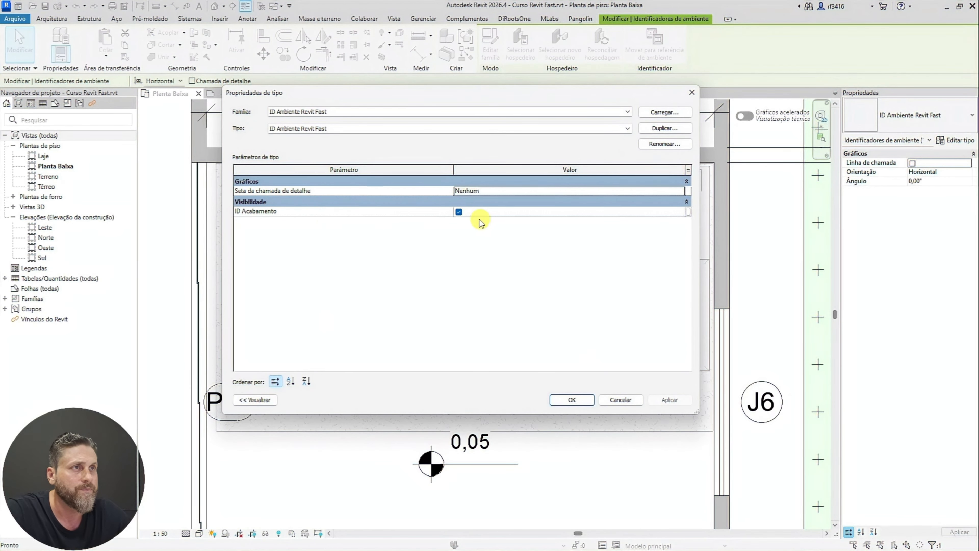
click(458, 211)
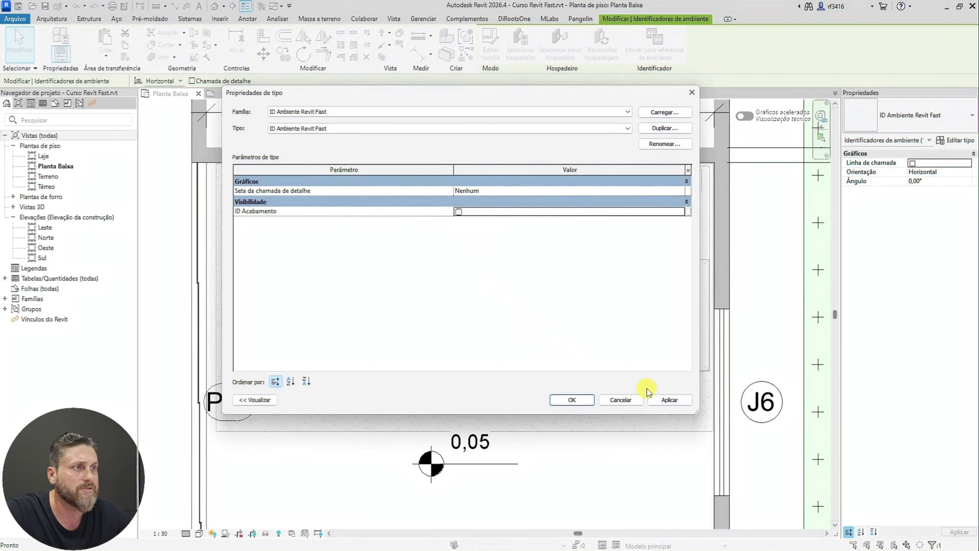
click(571, 399)
key(Escape)
middle_drag(477, 405, 447, 296)
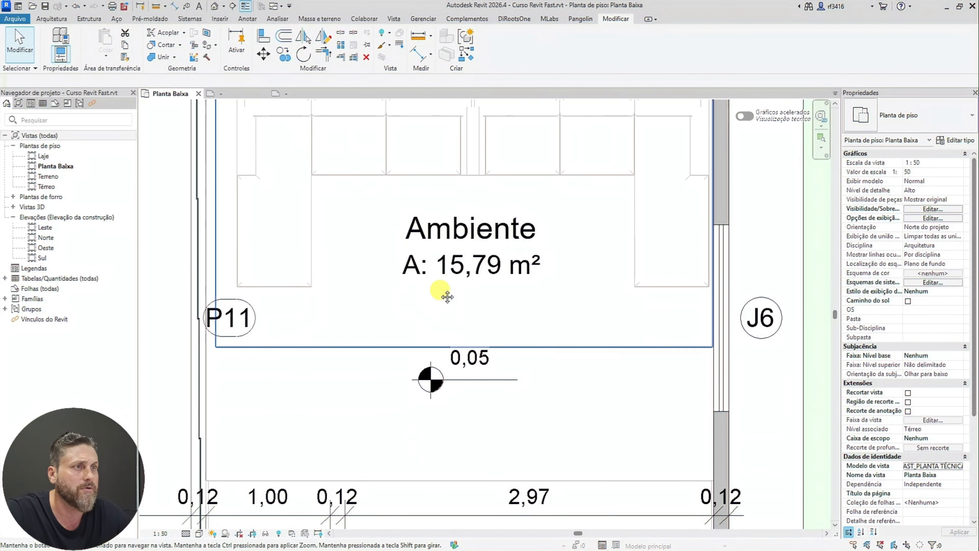
scroll(447, 296, down, 2)
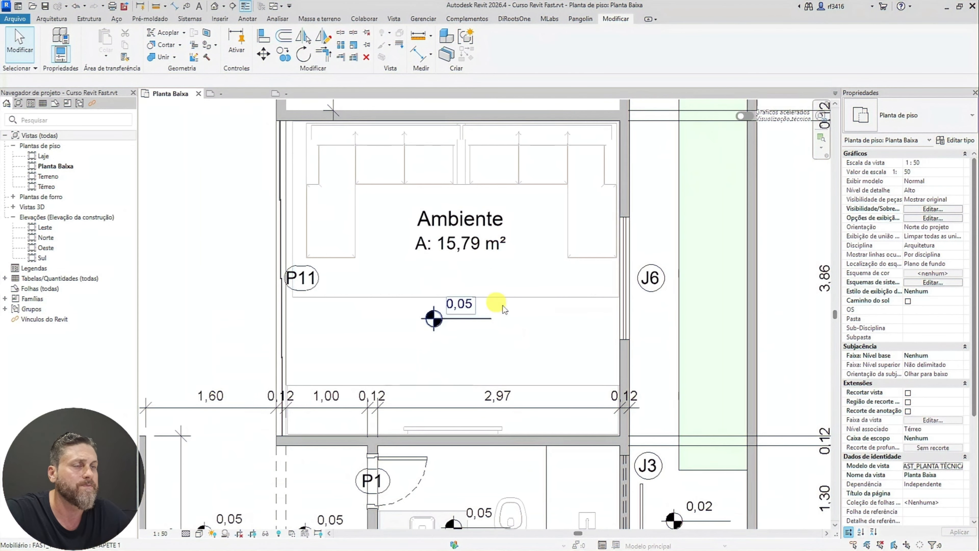
Turn the ID Acabamento visibility parameter back on in the living room tag's type properties
click(473, 243)
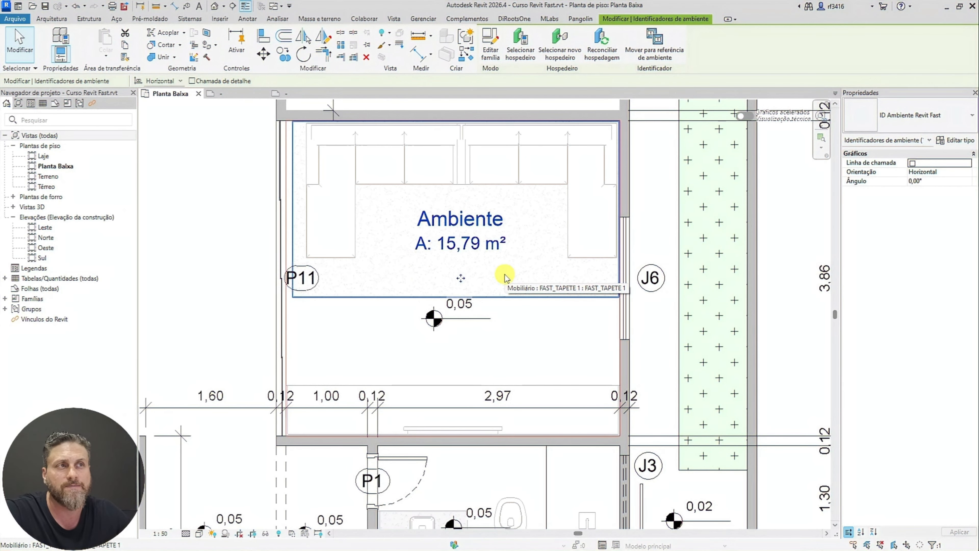
click(957, 140)
click(458, 211)
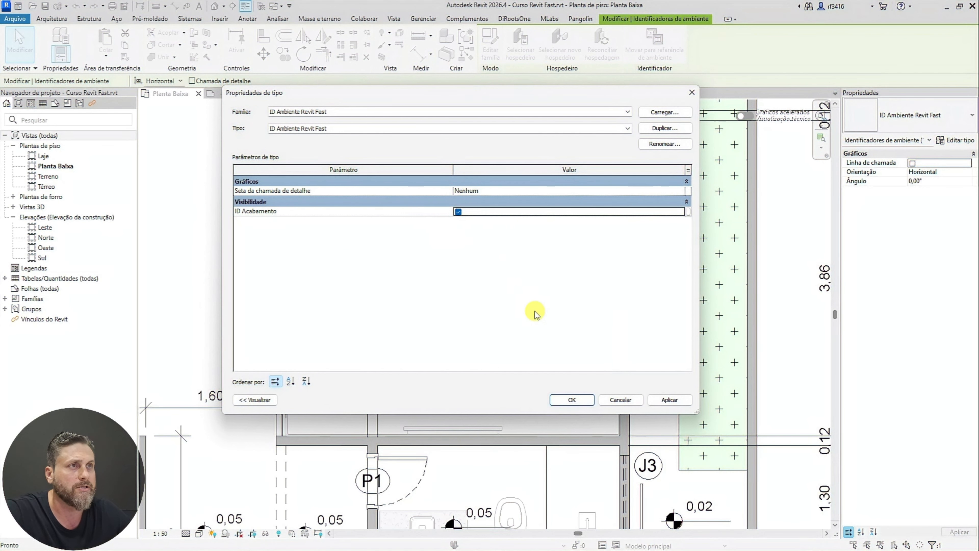
click(572, 400)
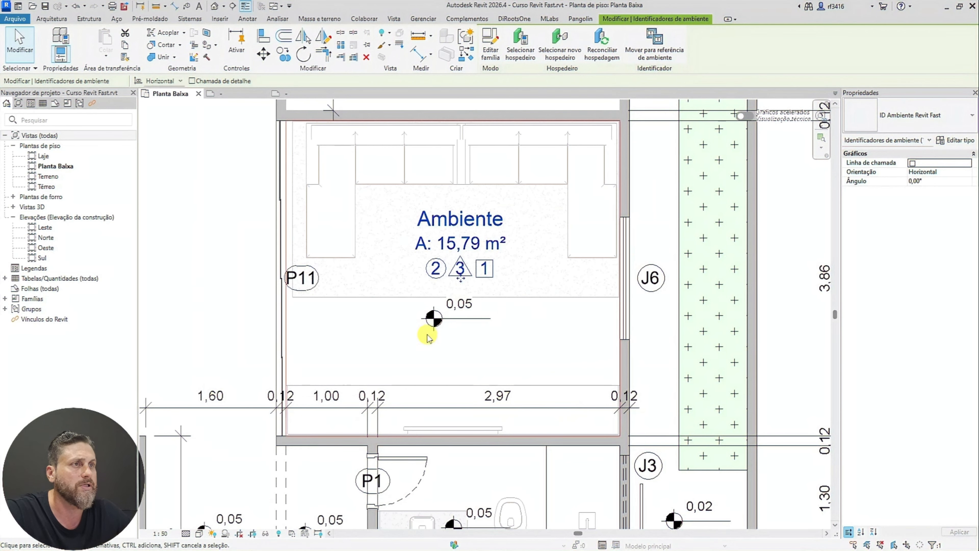
scroll(427, 335, down, 2)
click(427, 335)
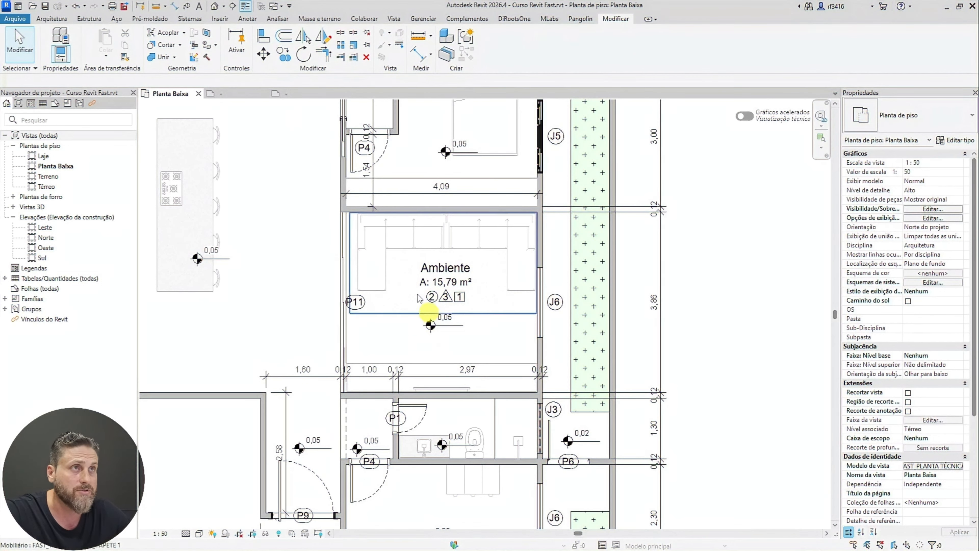
Place a new tagged room in the bedroom above the living room using the ID Ambiente Revit Fast tag
click(51, 19)
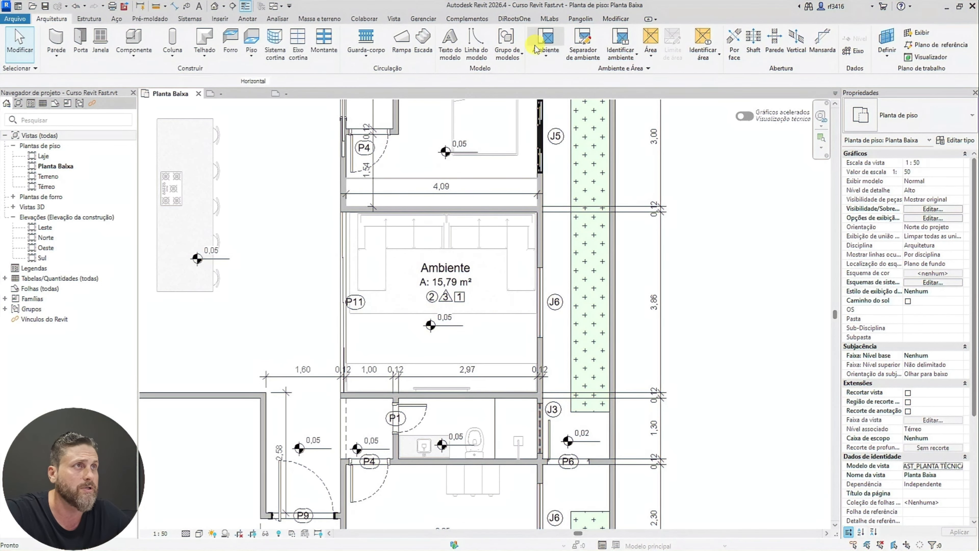
click(542, 43)
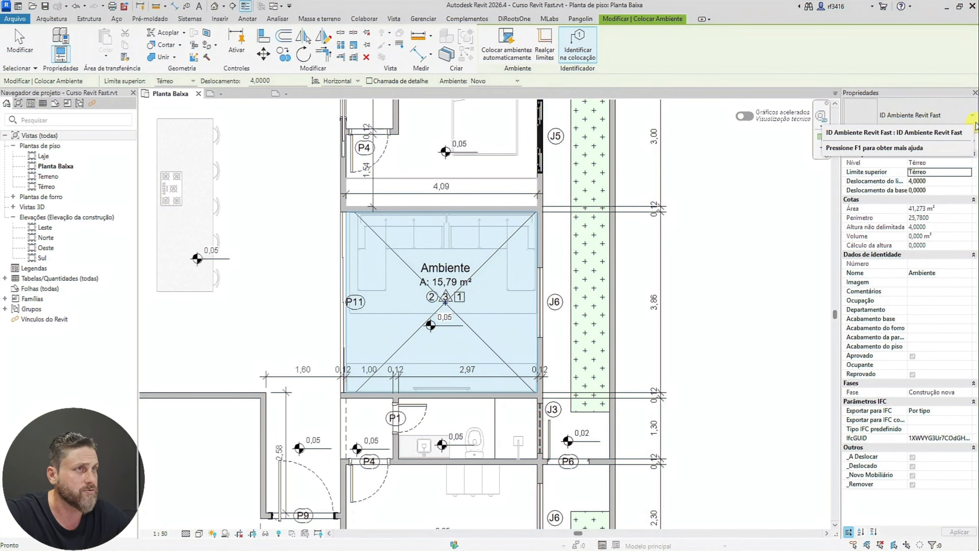
middle_drag(532, 253, 526, 358)
scroll(469, 250, up, 2)
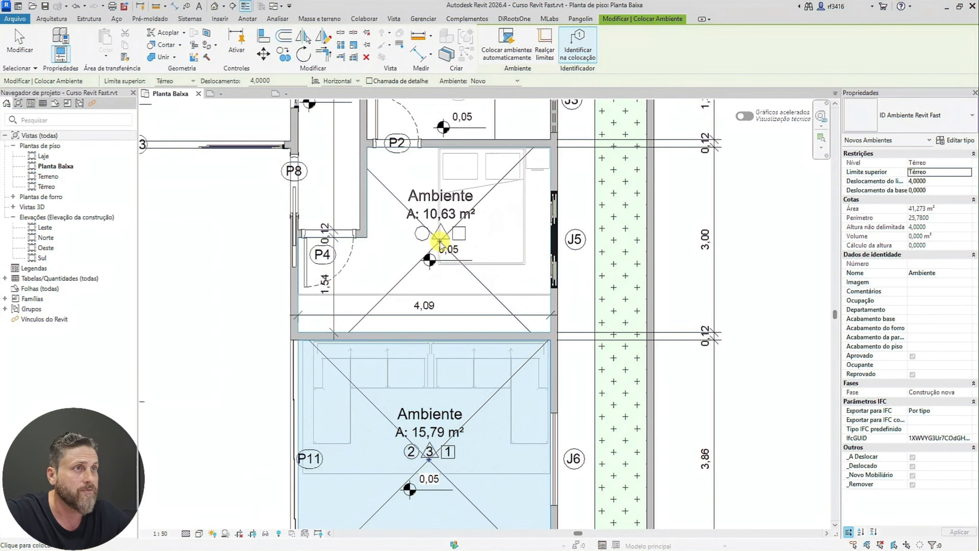
click(446, 244)
key(Escape)
key(Escape)
Set the bedroom tag's finish values to 1 for Acabamento do piso, 1 for Acabamento da parede and 5 for Acabamento do forro
scroll(440, 245, up, 2)
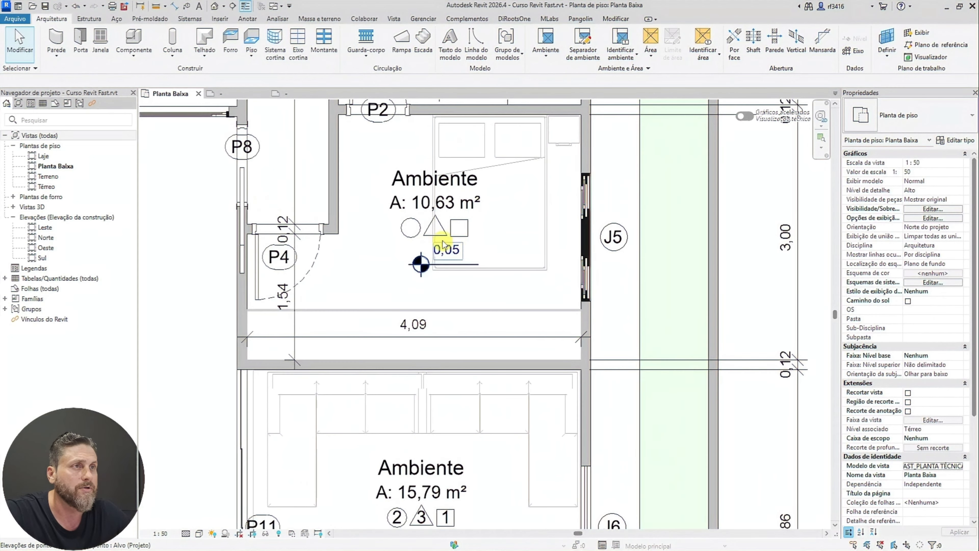
click(446, 233)
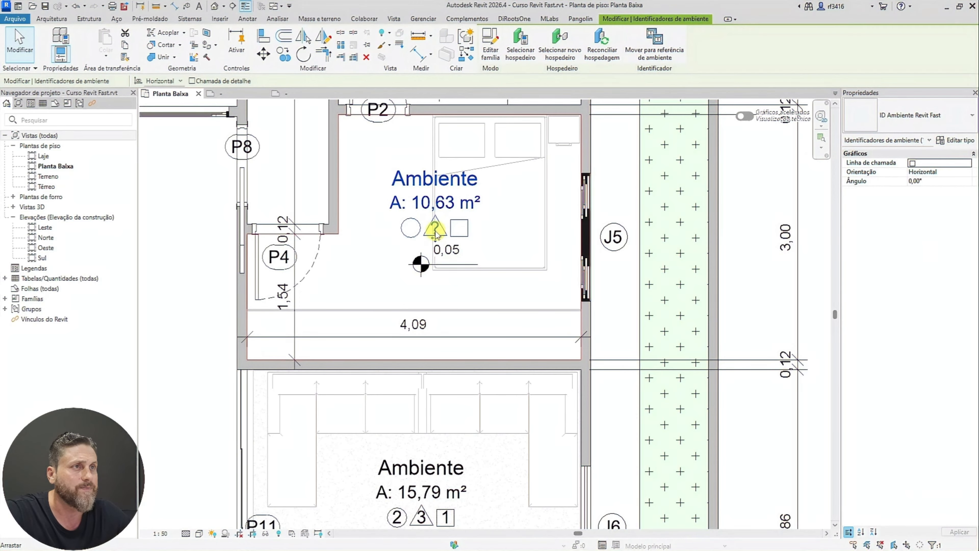
scroll(435, 233, up, 2)
click(435, 231)
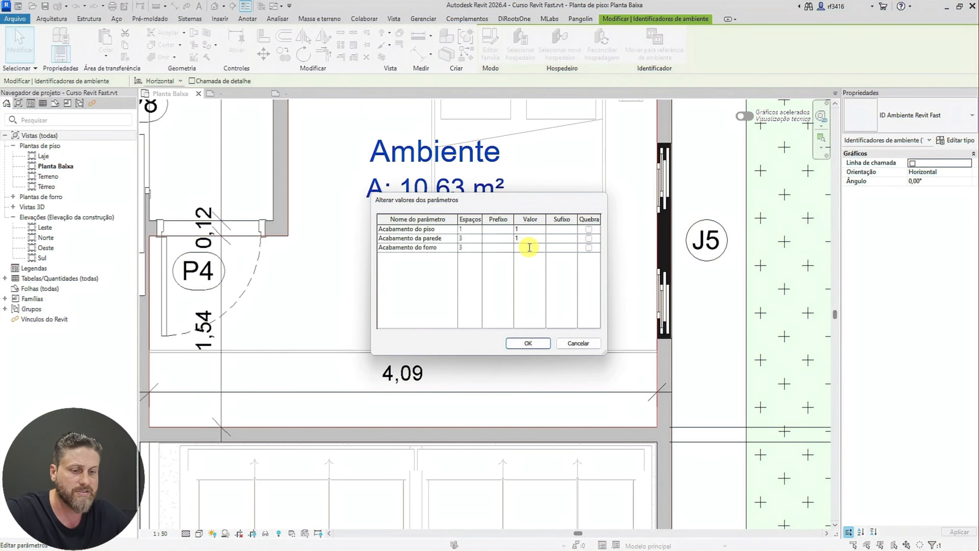
text(5)
click(528, 343)
scroll(511, 339, down, 3)
key(Escape)
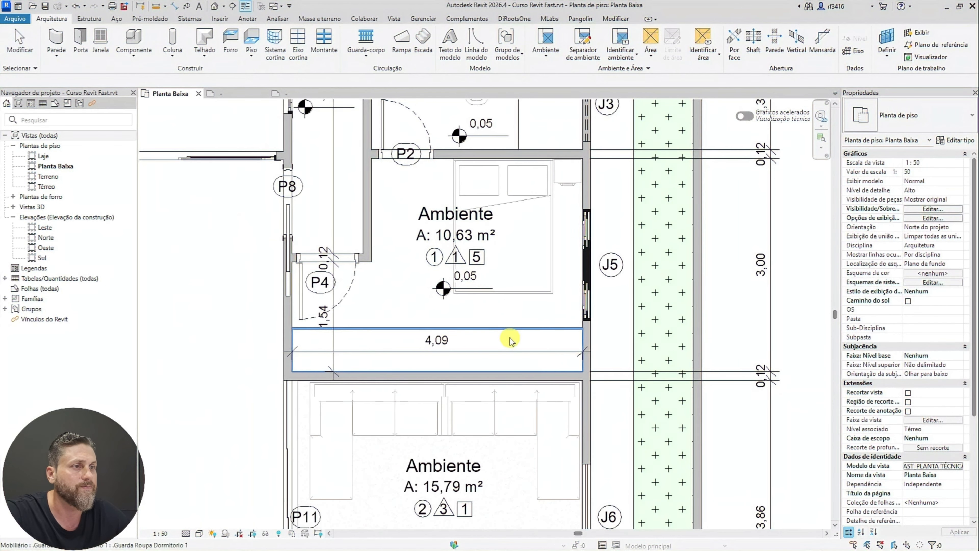
Hide the finish symbols on both room tags by disabling ID Acabamento in the bedroom tag's type properties
middle_drag(510, 337, 510, 321)
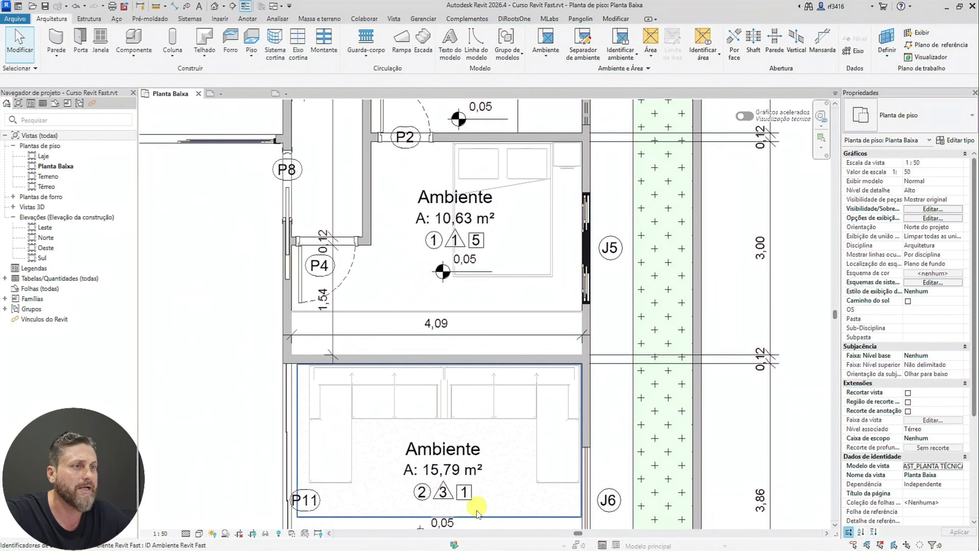
click(469, 231)
click(942, 140)
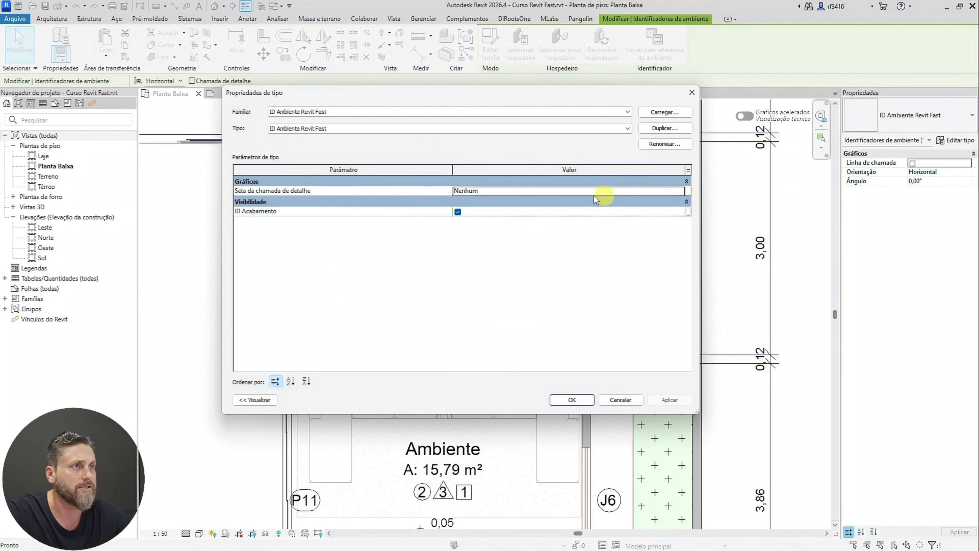
click(457, 211)
click(669, 399)
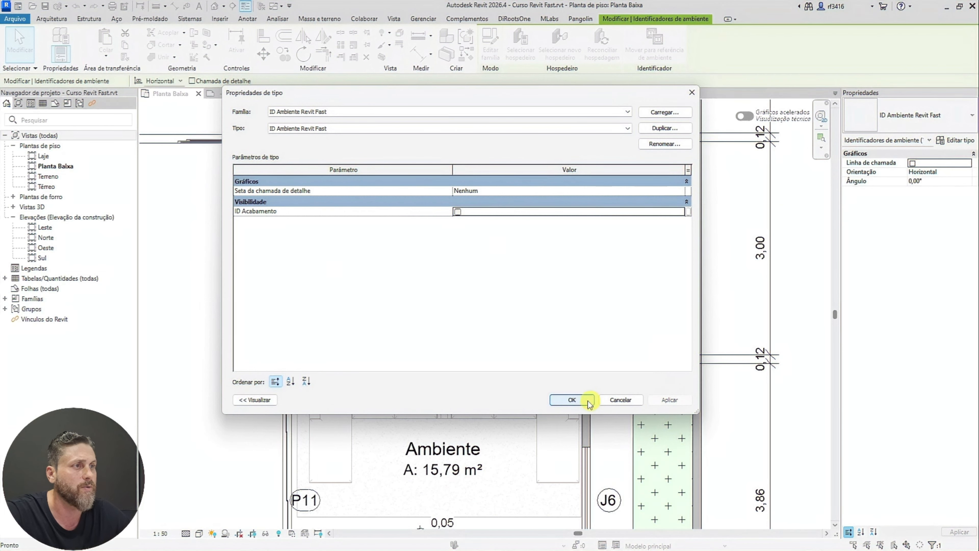
click(572, 399)
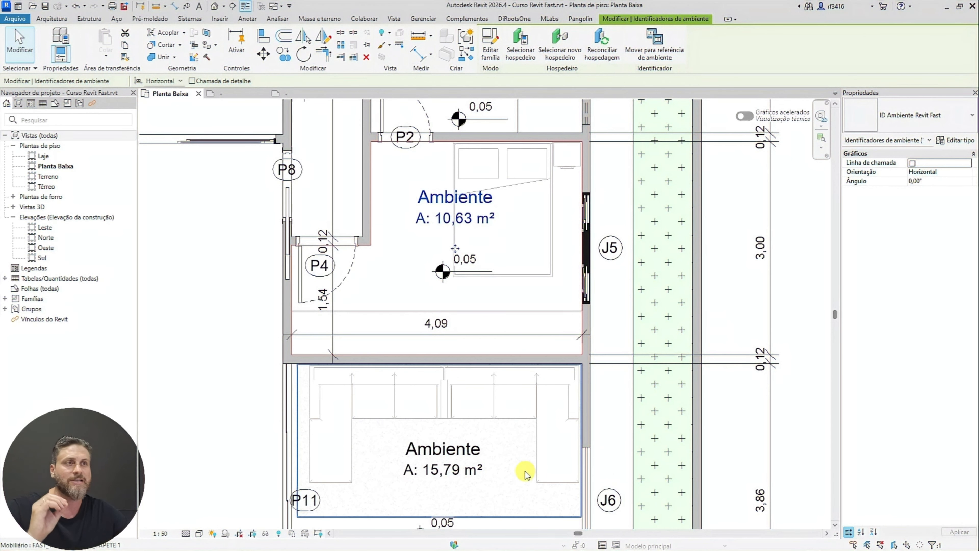